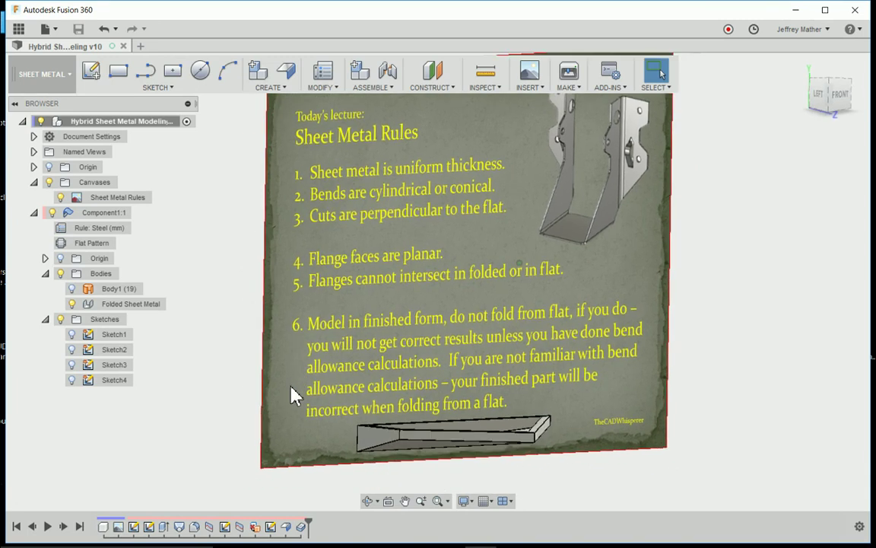
Hide the Canvases folder so that only the folded sheet metal part is displayed.
click(446, 424)
shift+middle_drag(445, 417, 590, 423)
shift+middle_drag(529, 436, 228, 406)
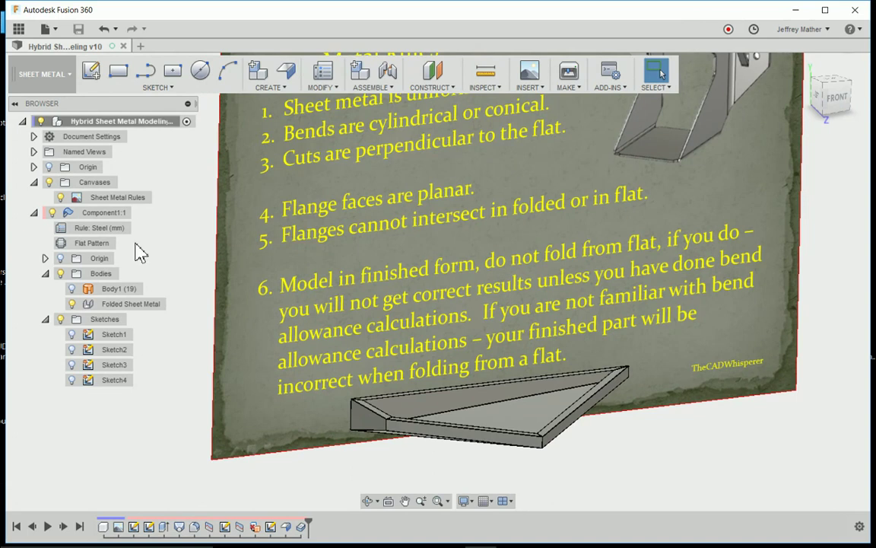
click(50, 183)
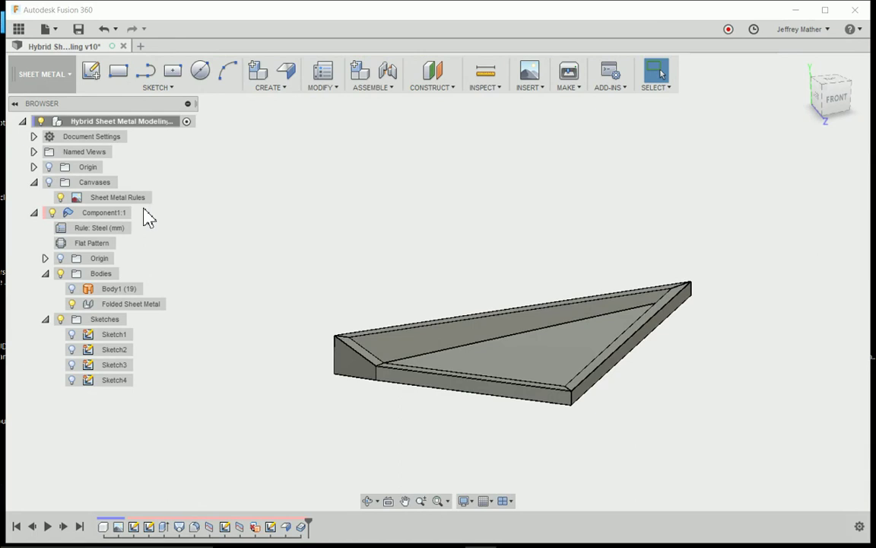
Activate Component1:1 and roll its timeline back to just after Sketch1.
click(145, 214)
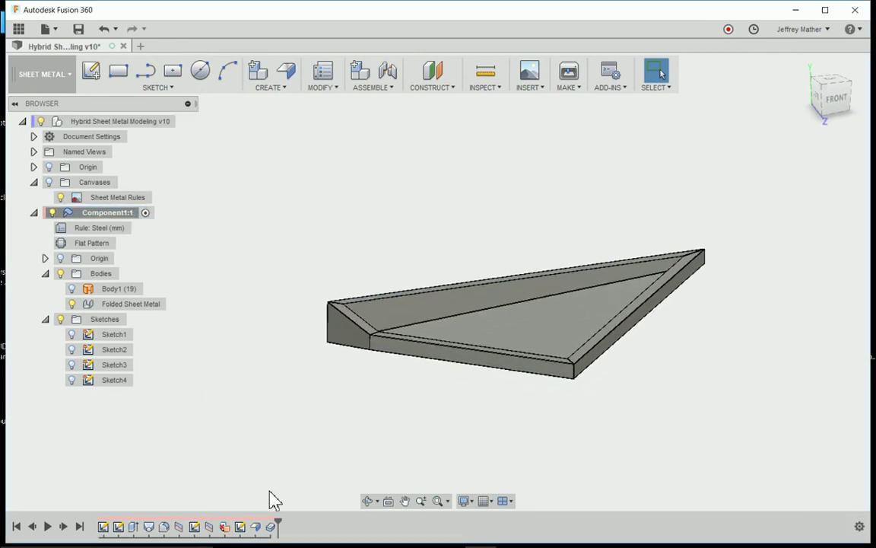
drag(280, 522, 116, 502)
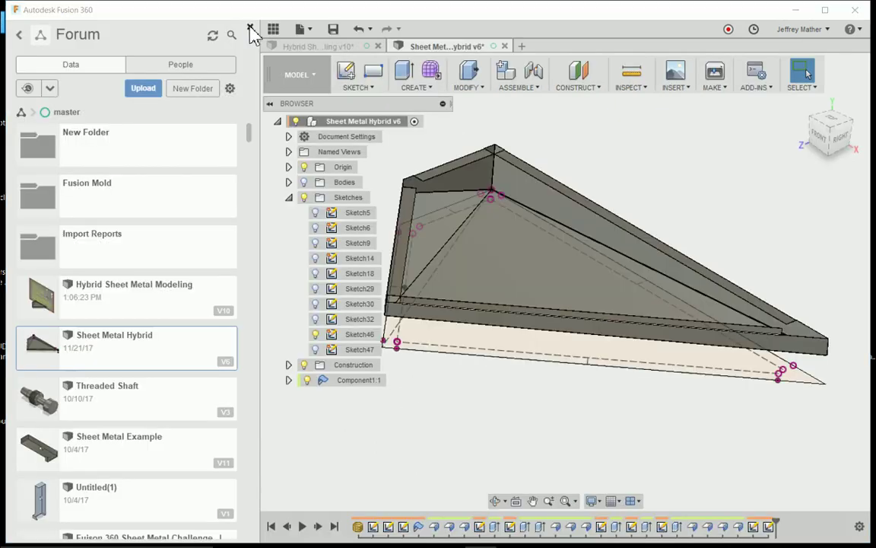
In the Sheet Metal Hybrid design, close the project file list, and activate and hide Component1:1.
click(250, 30)
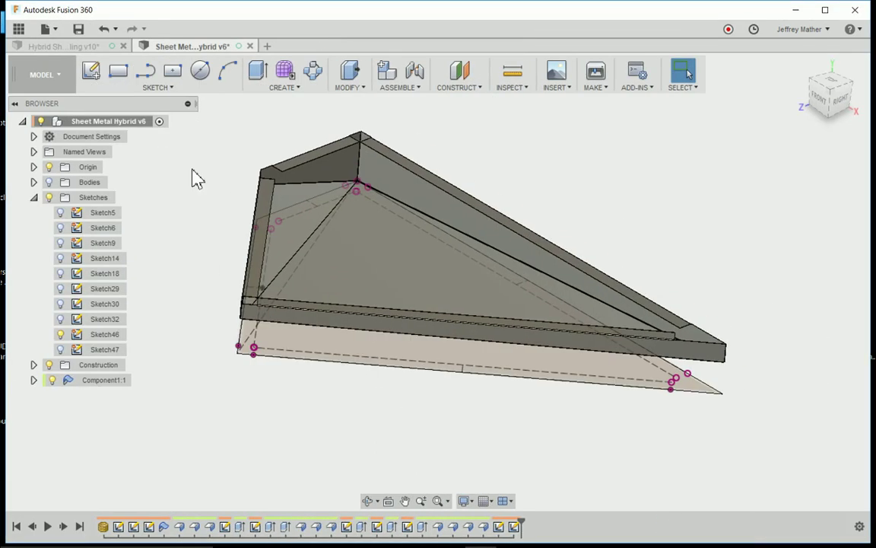
scroll(231, 308, down, 2)
scroll(240, 248, up, 5)
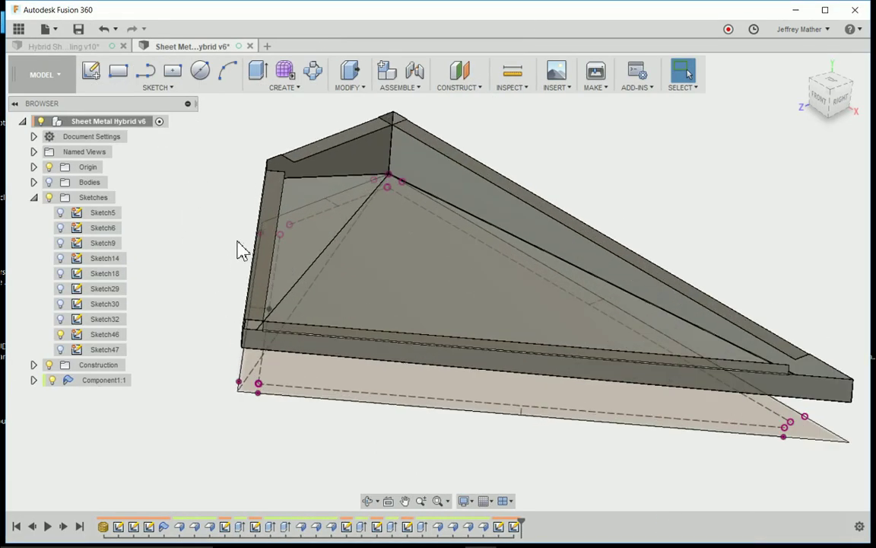
shift+middle_drag(240, 249, 180, 377)
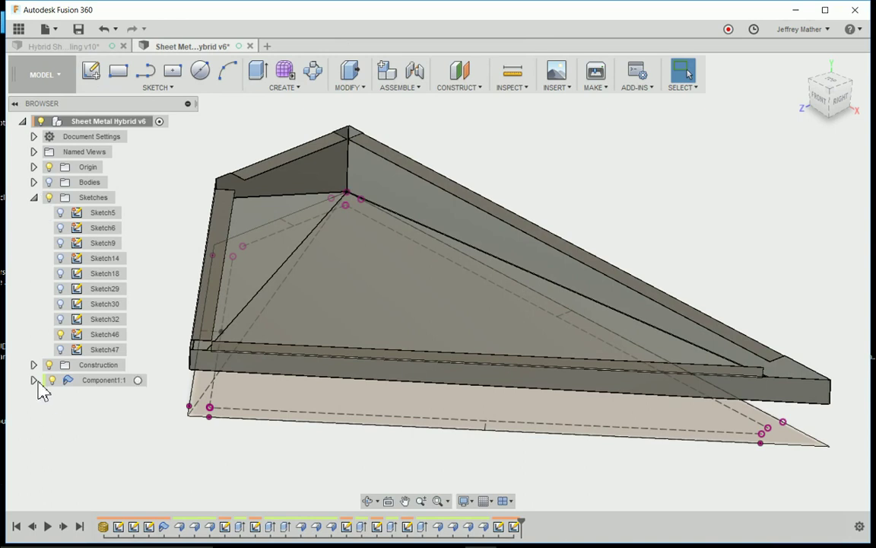
click(138, 380)
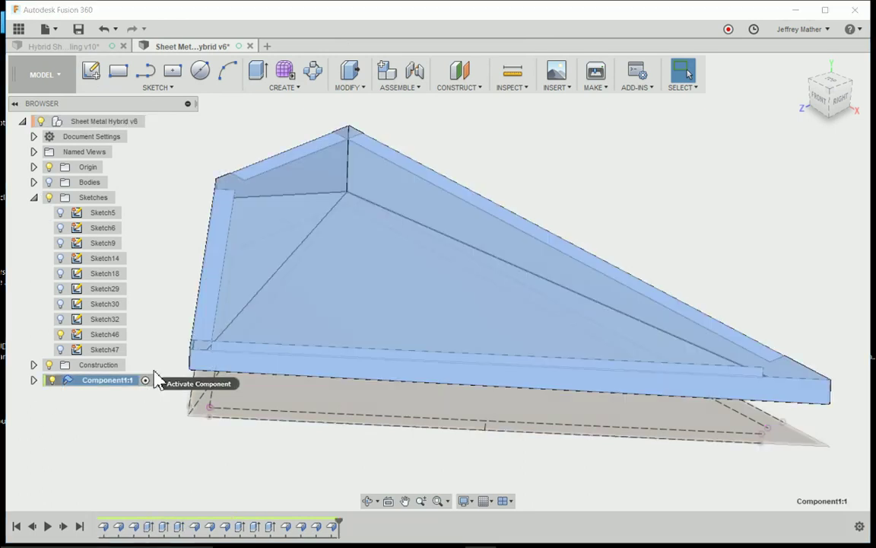
click(49, 381)
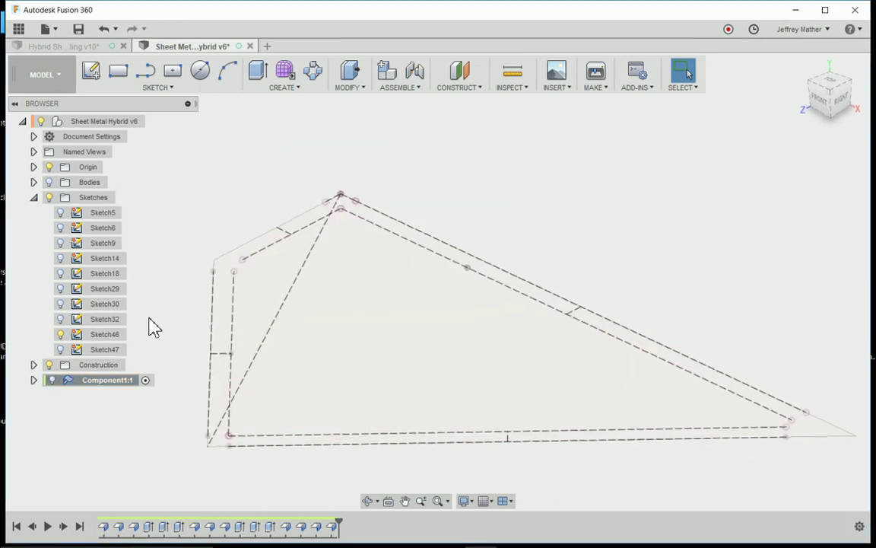
Open Sketch46 for editing and examine its length and angle dimensions from the top view.
right_click(95, 336)
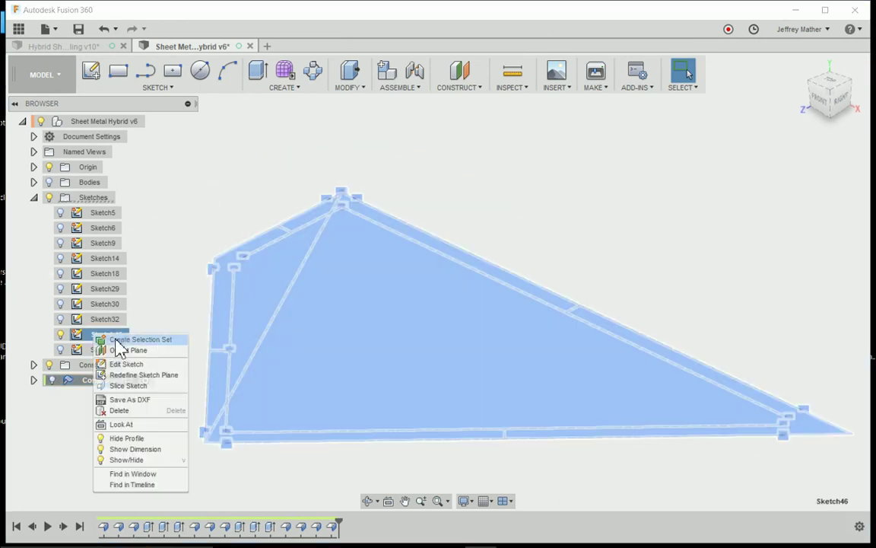
click(121, 364)
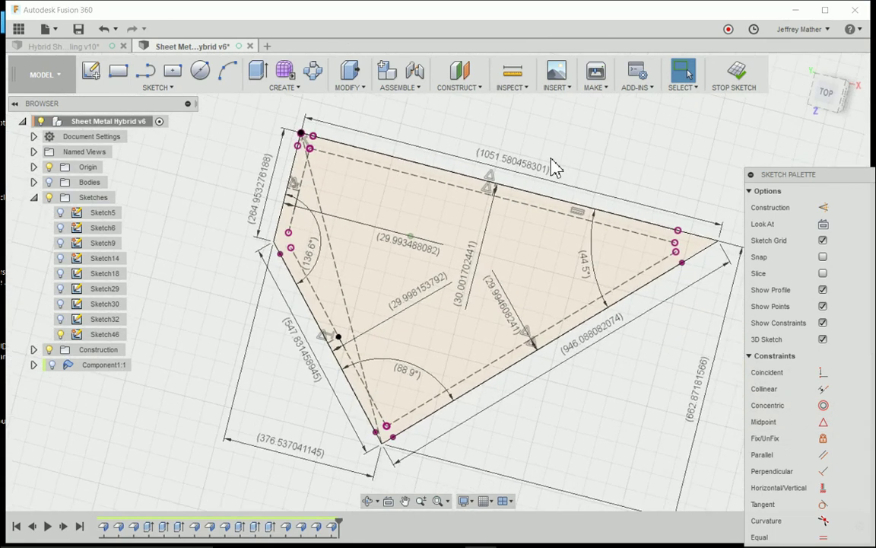
click(824, 98)
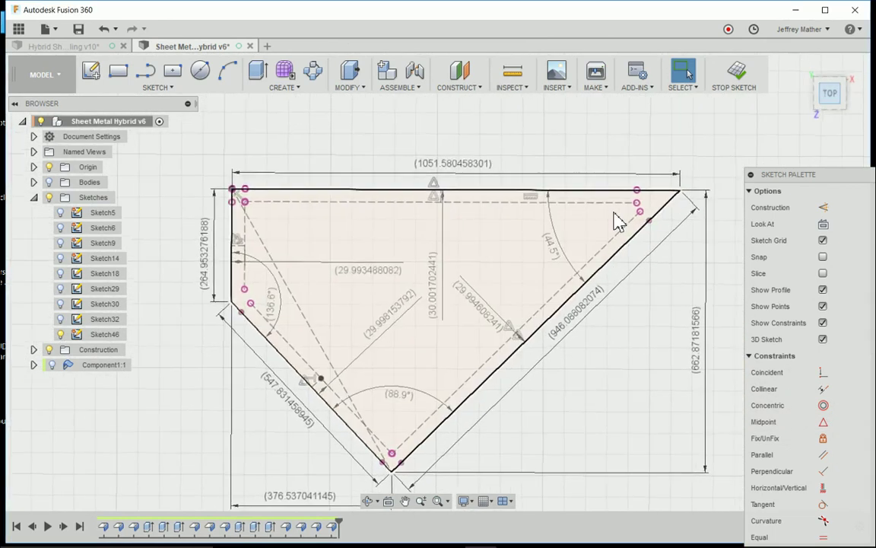
scroll(434, 308, up, 1)
click(434, 308)
click(224, 253)
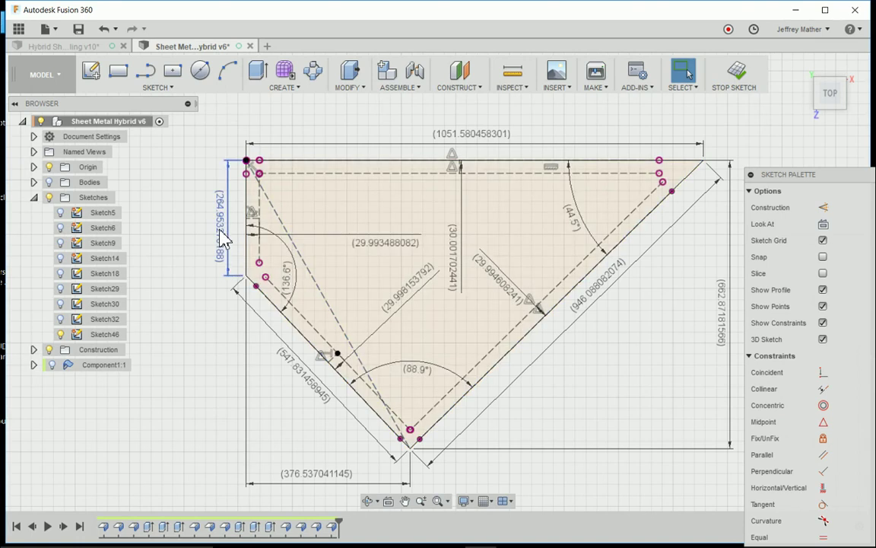
click(454, 141)
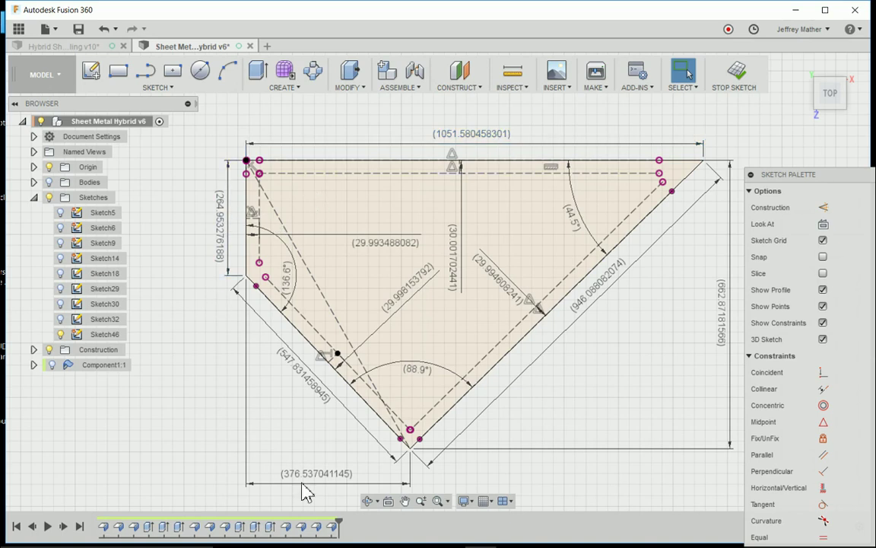
click(658, 185)
Switch back to the Hybrid Sheet Metal Modeling design and show Sketch1 from the top view.
click(81, 49)
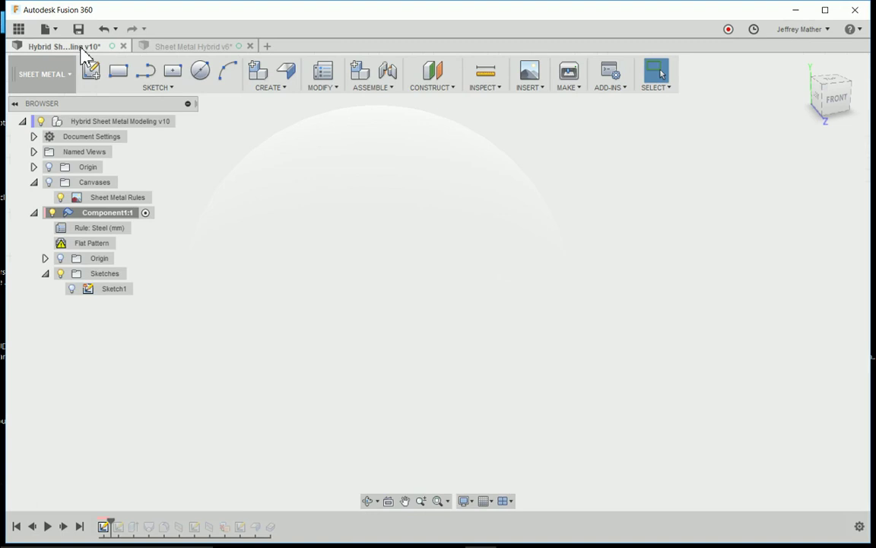
click(73, 290)
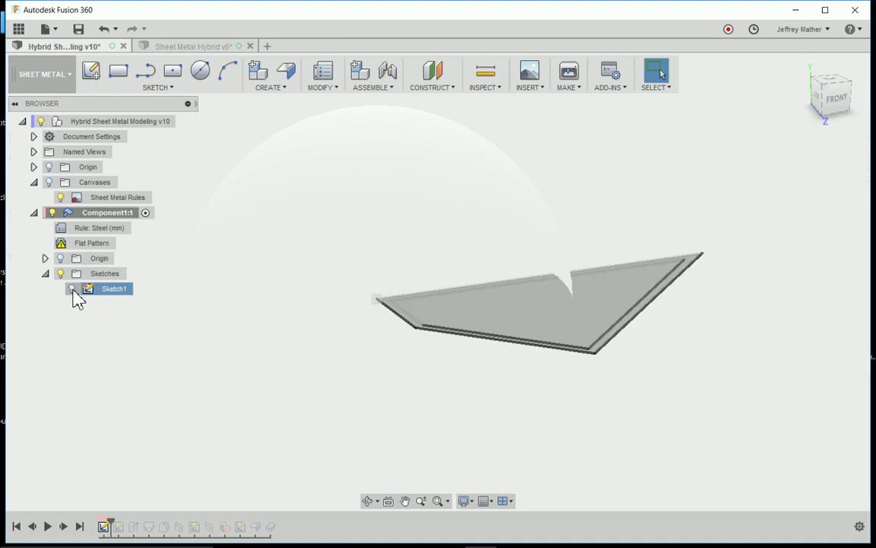
click(72, 289)
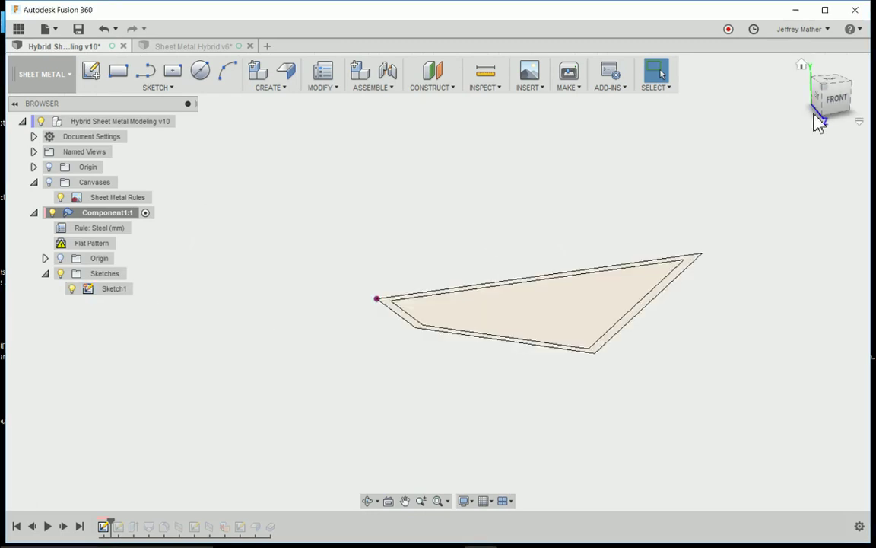
click(835, 89)
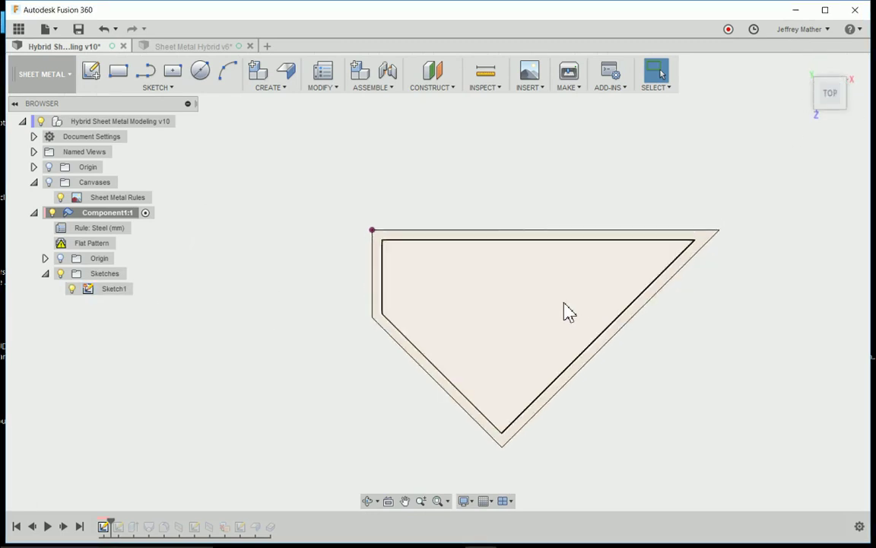
scroll(698, 348, up, 3)
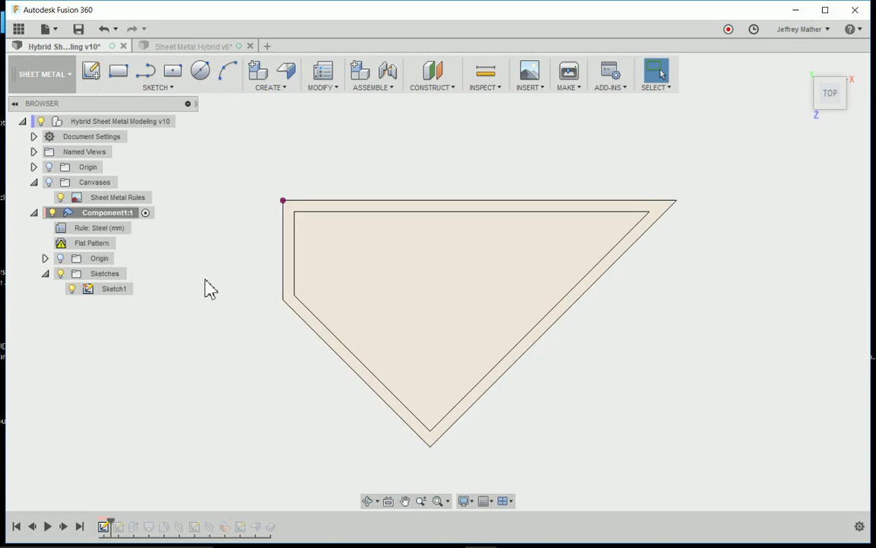
Open Sketch1 for editing, review its dimensions and constraints, and finish the sketch.
click(95, 289)
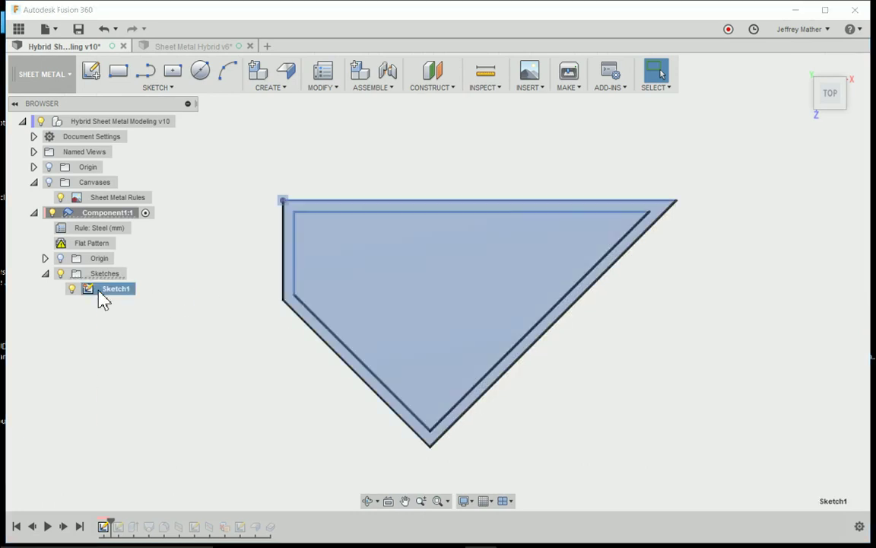
right_click(95, 289)
click(114, 322)
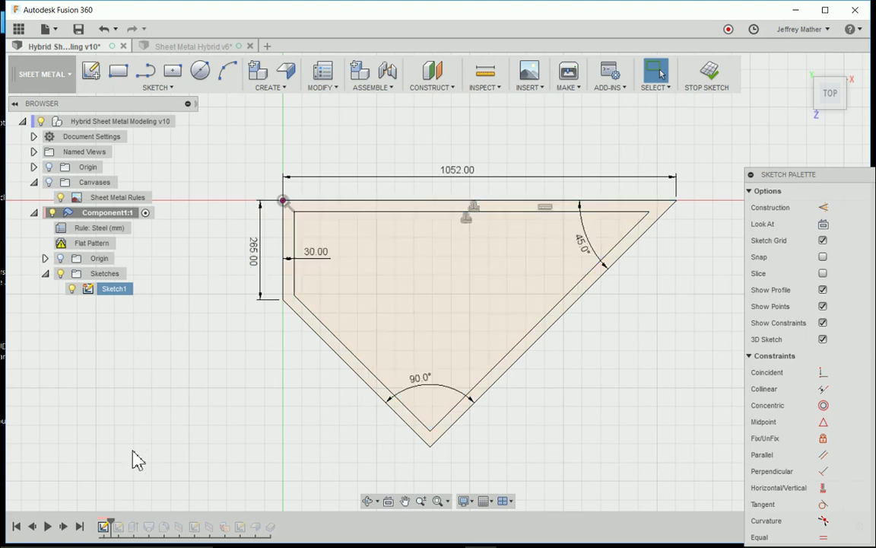
click(702, 76)
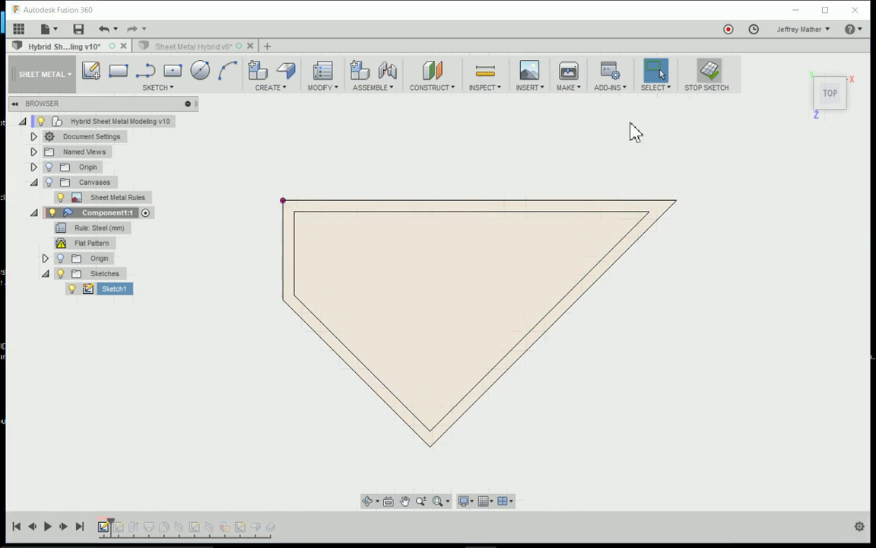
Roll the timeline forward past Sketch2, open that sketch to review its vertical dimensions, and close it.
drag(112, 523, 126, 523)
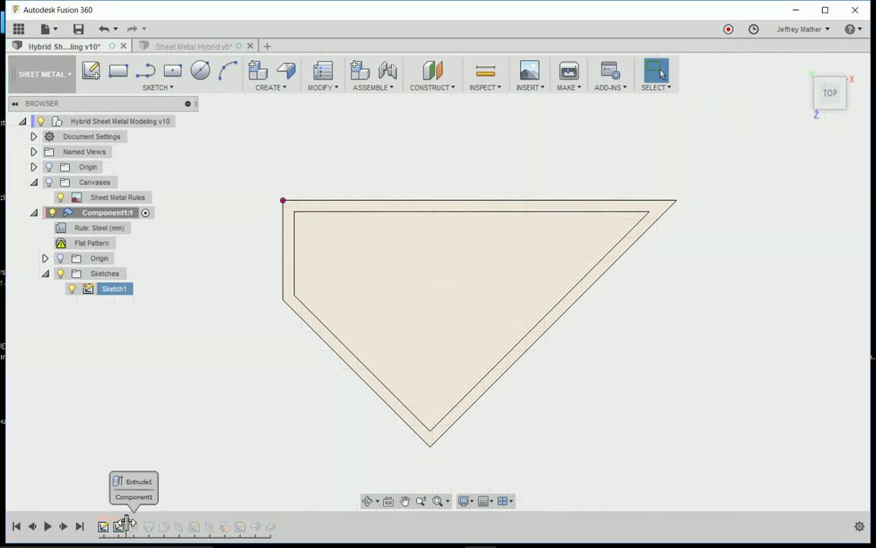
shift+middle_drag(191, 389, 78, 320)
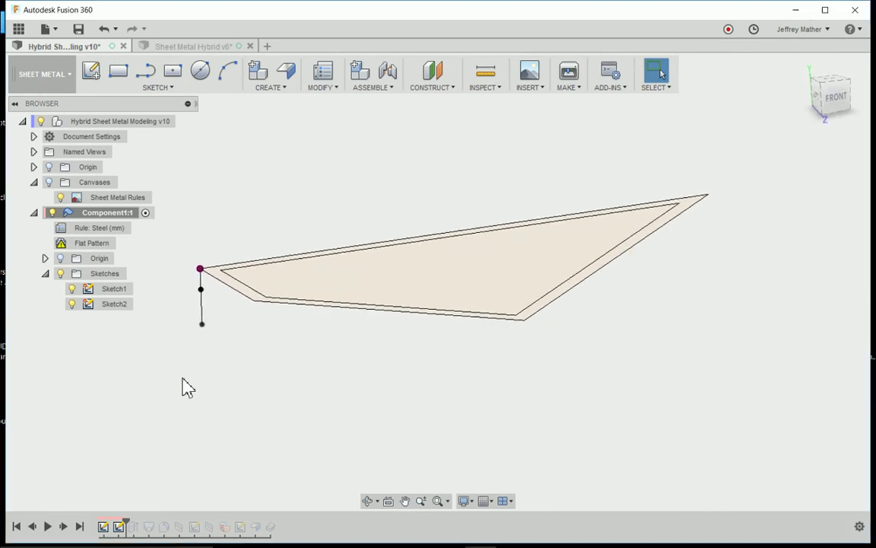
right_click(115, 305)
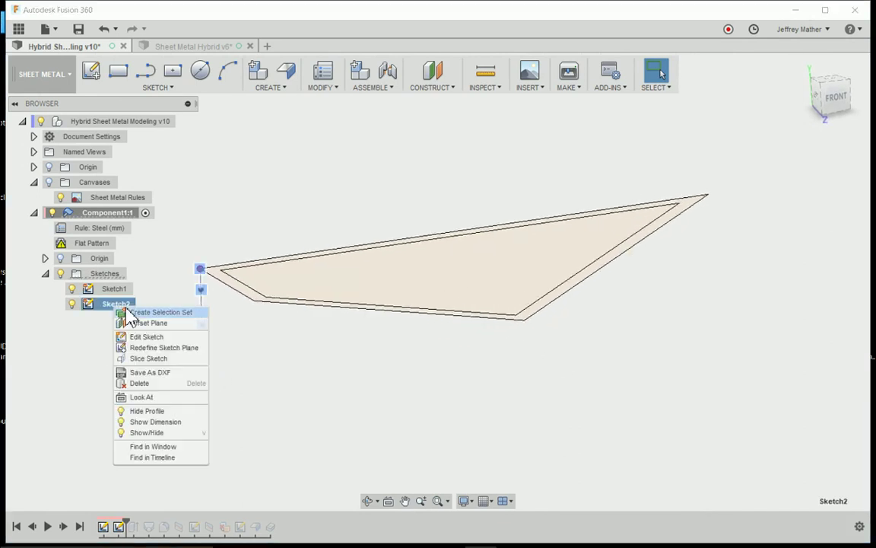
click(142, 339)
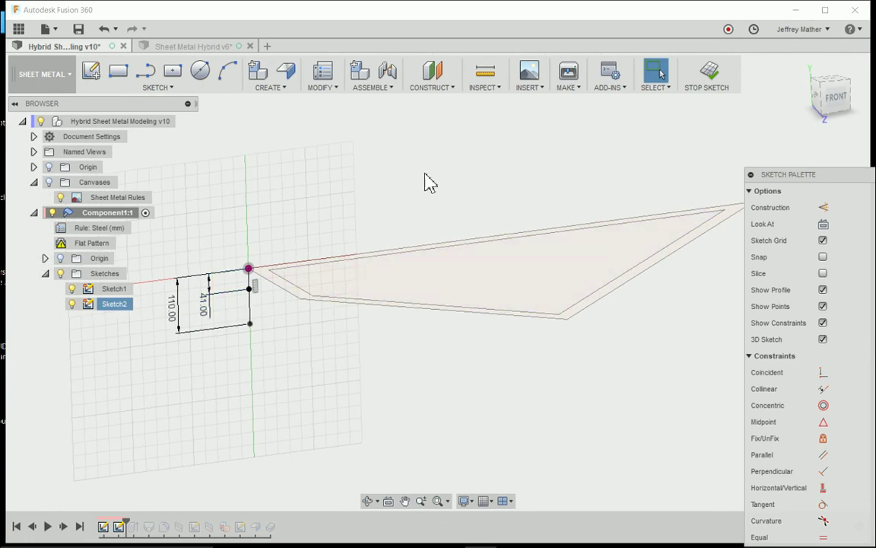
click(702, 84)
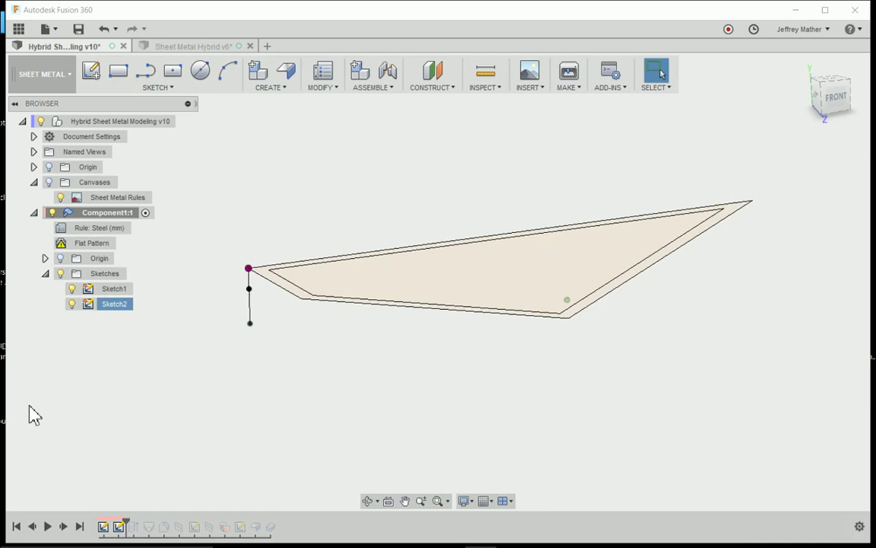
Roll the timeline forward past Extrude1 and make Body1 visible.
drag(128, 521, 141, 522)
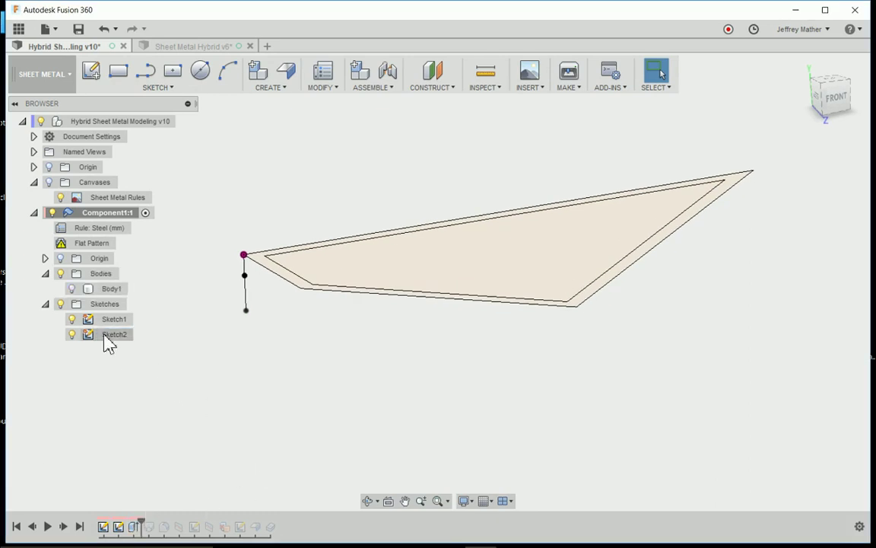
click(71, 288)
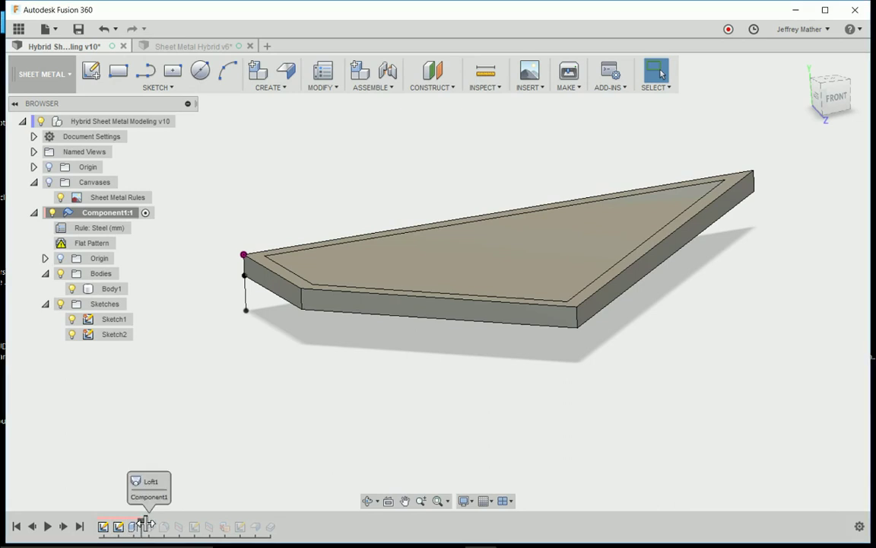
Roll the timeline forward past Loft1 and examine the lofted body from below and from the sides.
drag(154, 524, 157, 524)
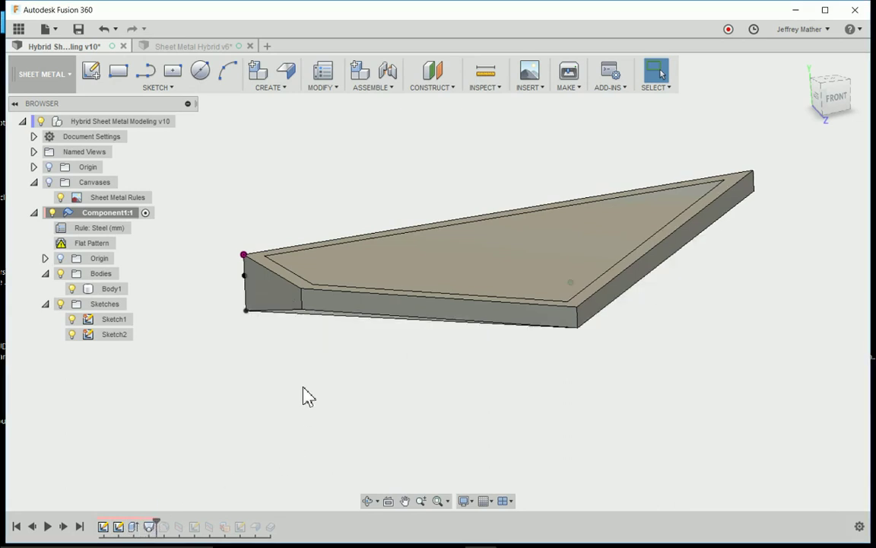
shift+middle_drag(308, 395, 390, 254)
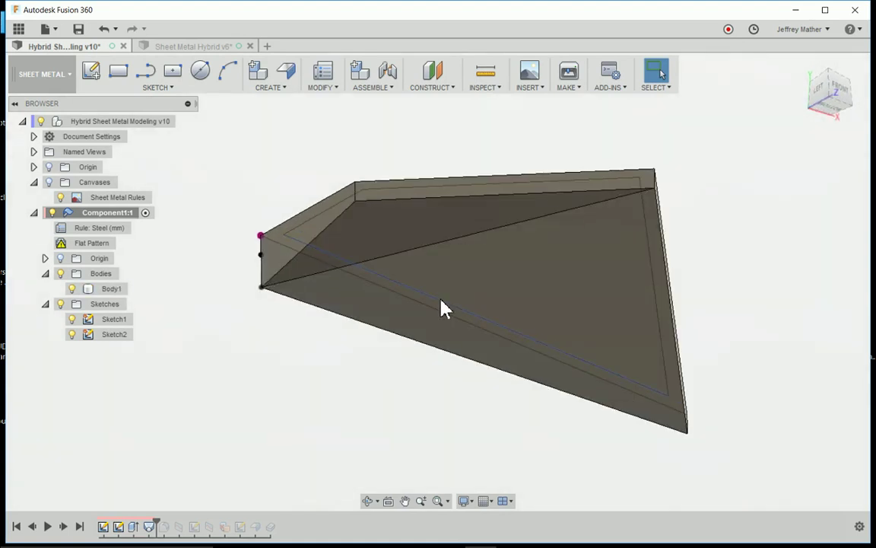
shift+middle_drag(445, 308, 293, 271)
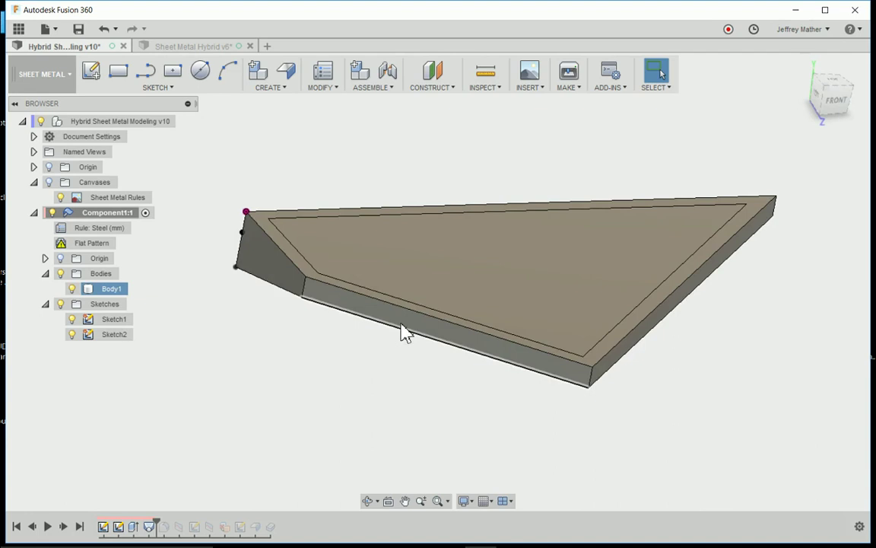
shift+middle_drag(406, 332, 611, 381)
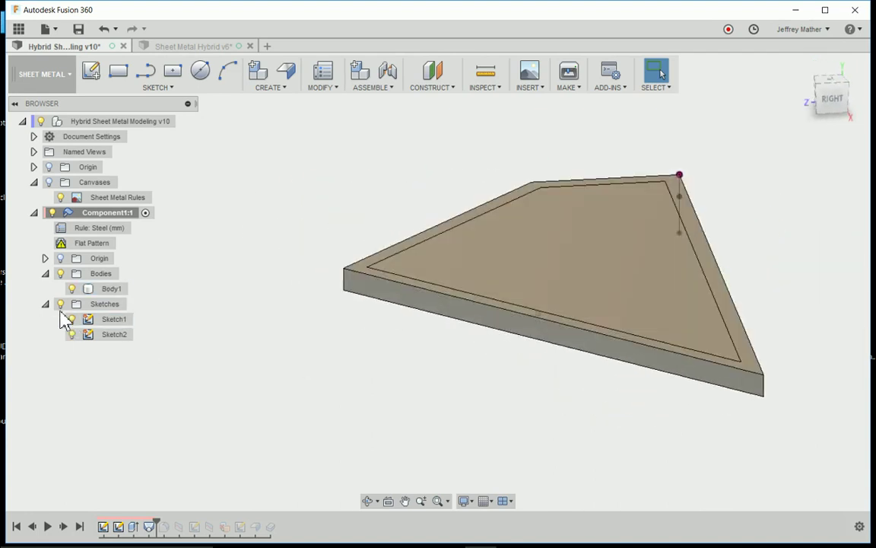
Hide the component's Sketches folder and roll the timeline forward past the feature following Loft1.
shift+middle_drag(323, 418, 262, 436)
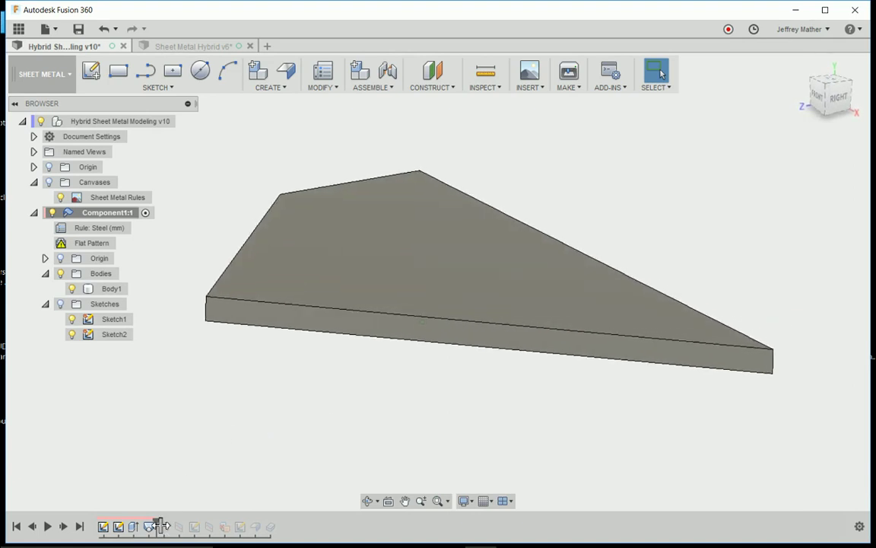
shift+middle_drag(196, 479, 312, 352)
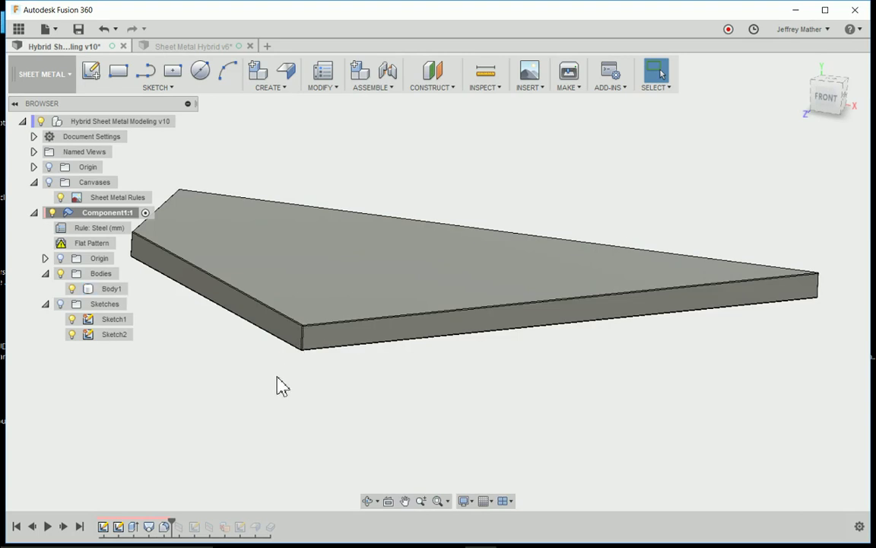
Inspect the body's rounded corner edges, roll the timeline forward to just before Sketch3, and examine the inset outline on the upper face.
scroll(314, 356, up, 5)
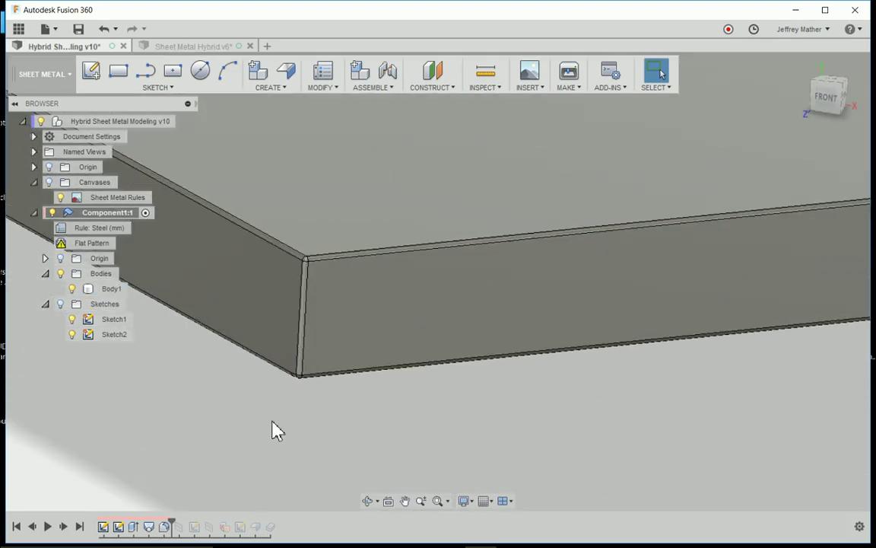
scroll(277, 431, down, 5)
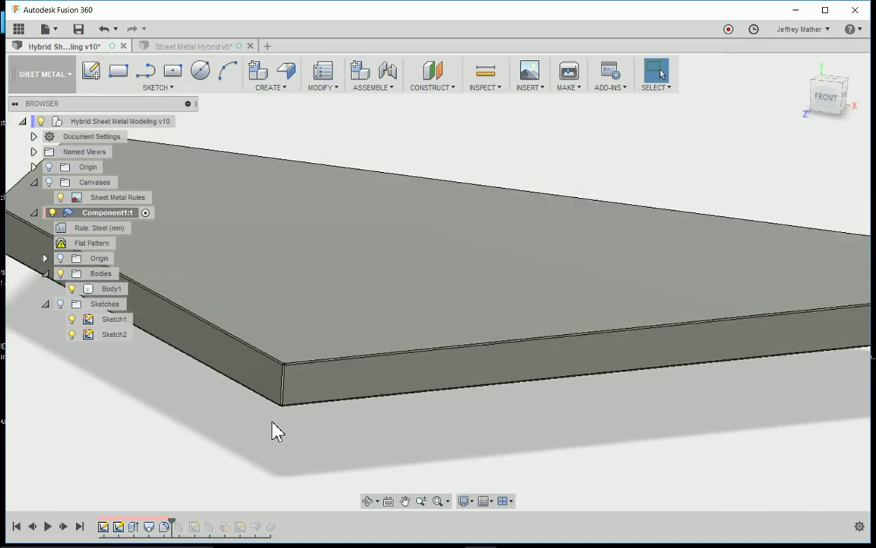
shift+middle_drag(273, 423, 165, 492)
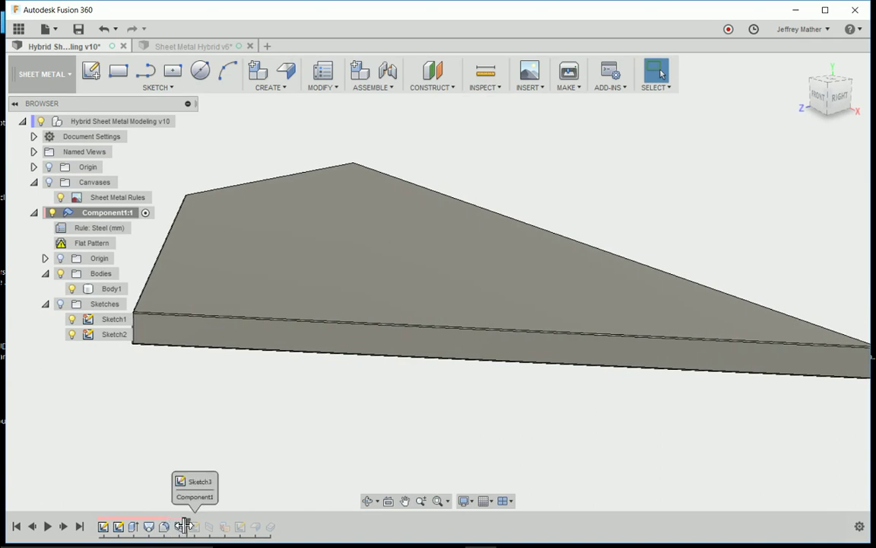
drag(184, 526, 186, 526)
shift+middle_drag(229, 472, 262, 284)
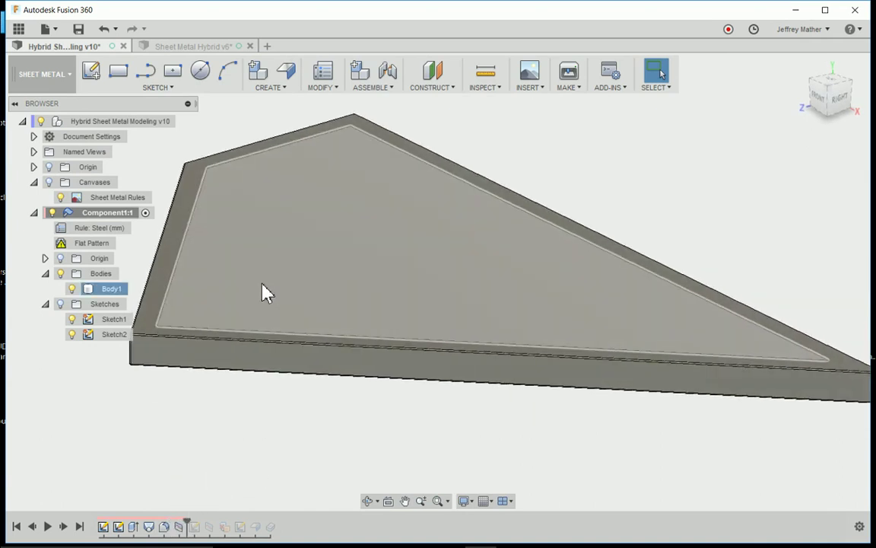
shift+middle_drag(183, 323, 160, 297)
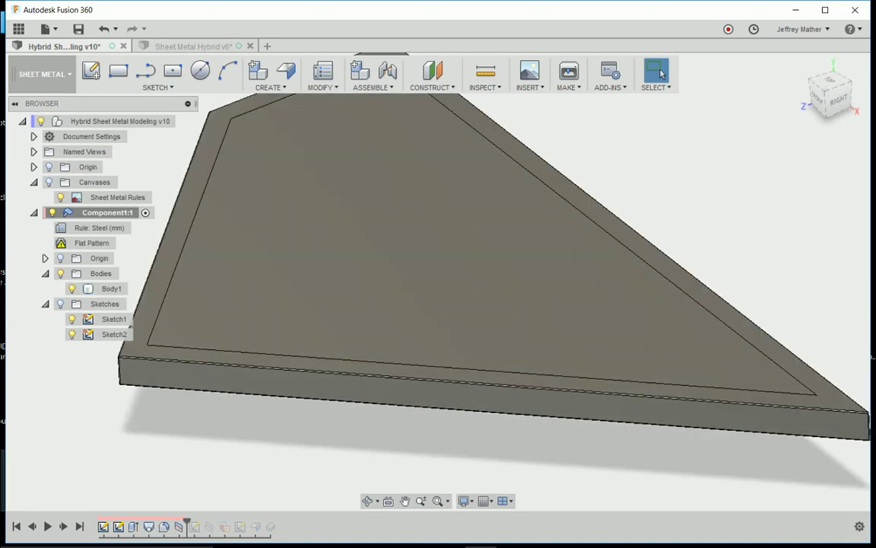
shift+middle_drag(181, 410, 175, 402)
Roll the timeline forward past Sketch3 and show the component's Sketches folder with only Sketch3 visible.
click(61, 305)
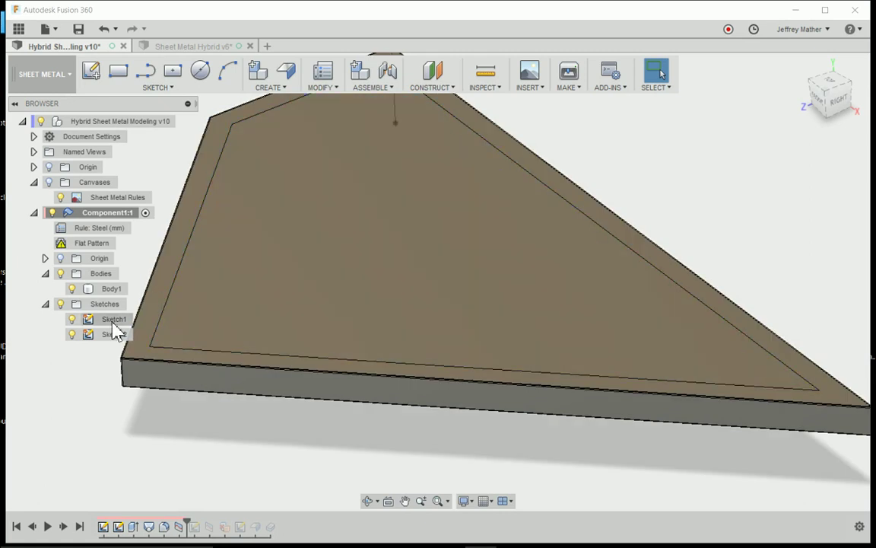
key(F6)
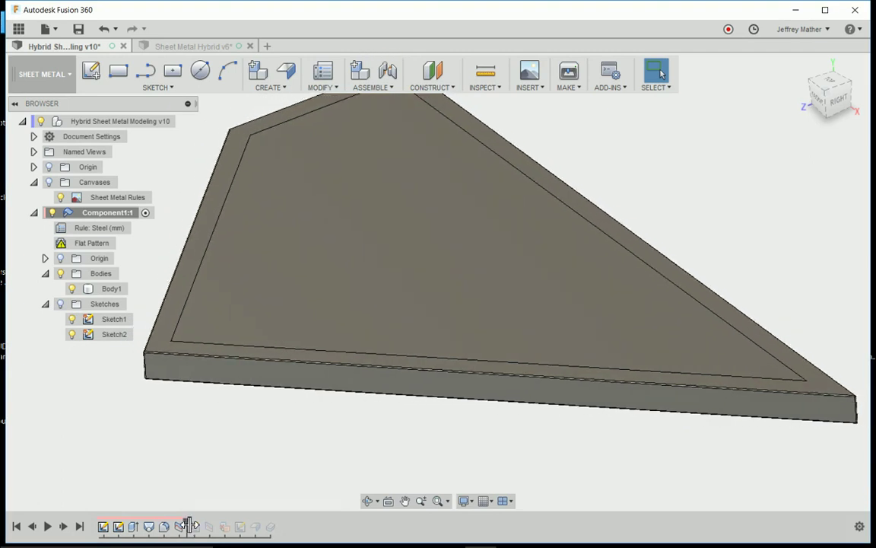
drag(196, 522, 201, 522)
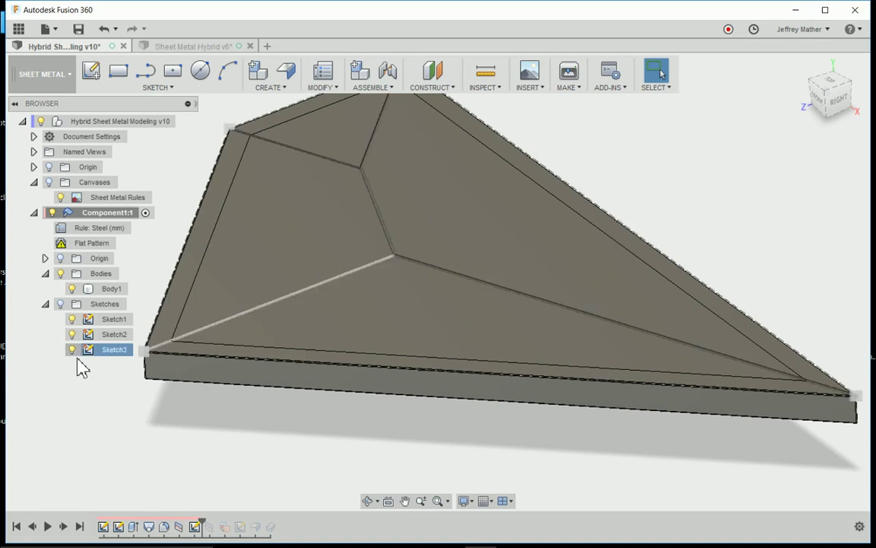
click(61, 303)
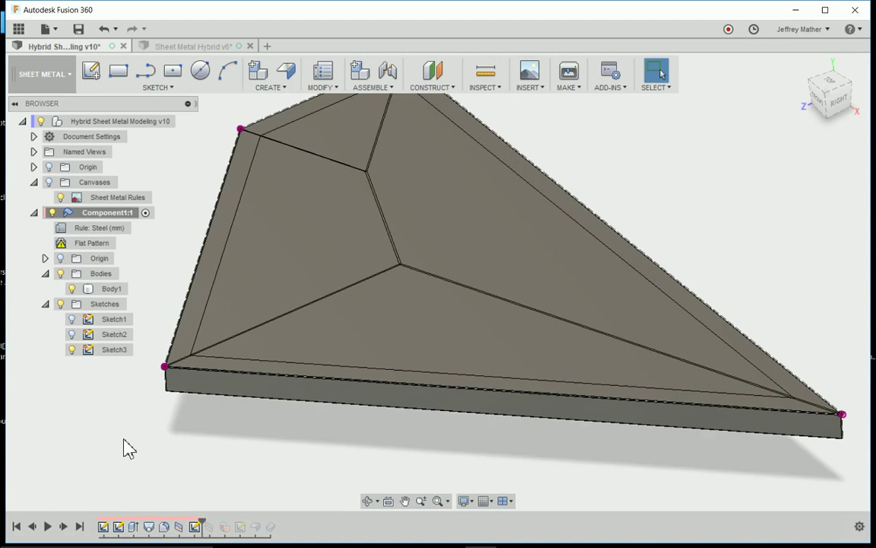
Examine how Sketch3's narrow strips meet the body's outer corners and cross the inset outline.
scroll(150, 455, up, 8)
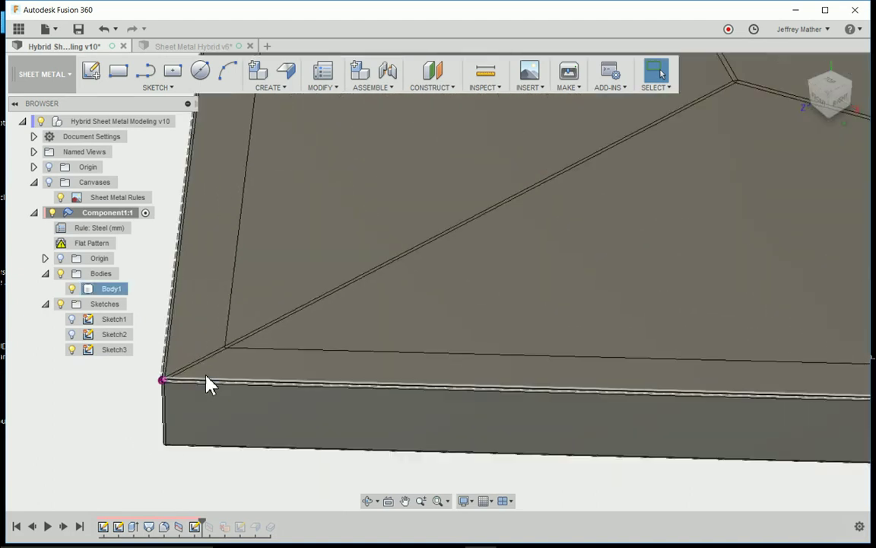
scroll(212, 355, up, 2)
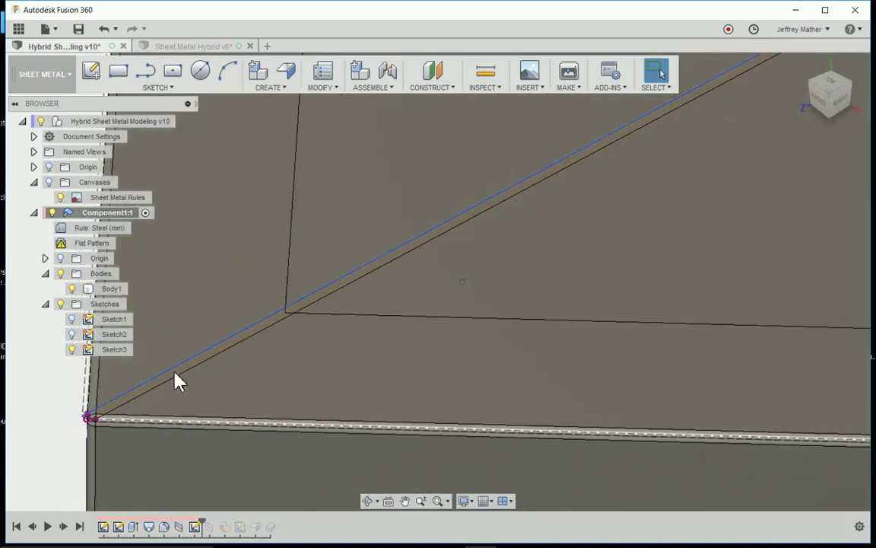
scroll(175, 370, up, 2)
click(186, 387)
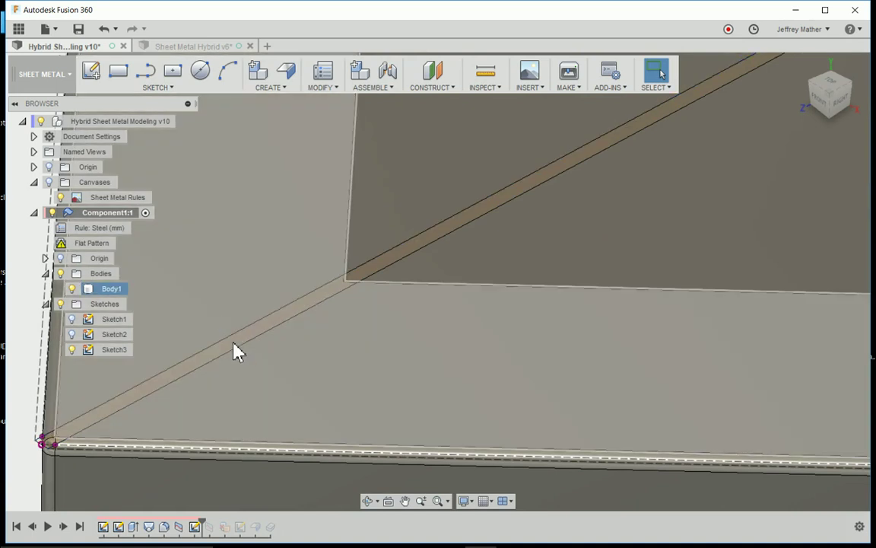
key(Escape)
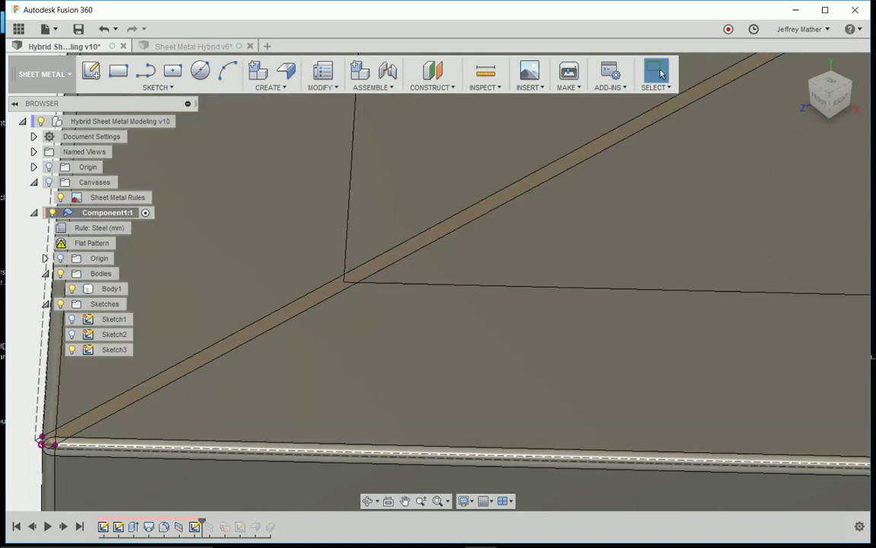
scroll(391, 312, down, 5)
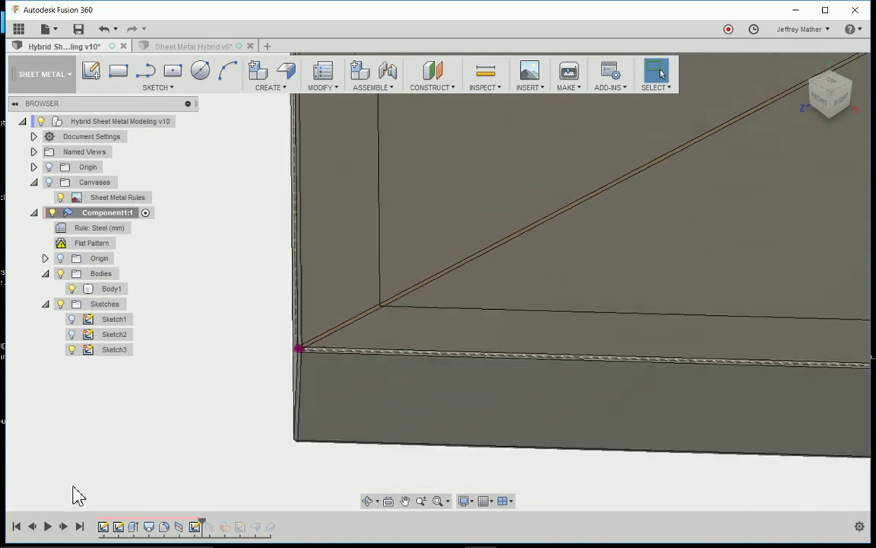
shift+middle_drag(76, 494, 366, 204)
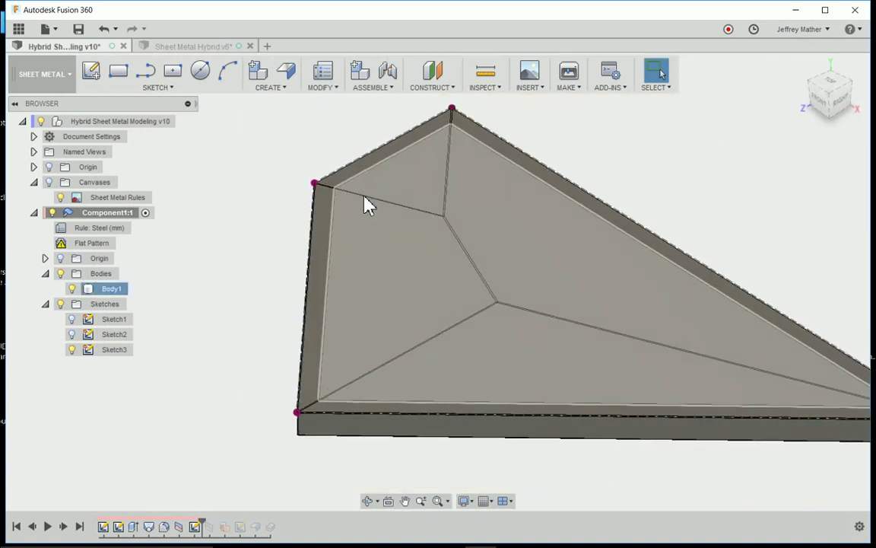
scroll(452, 171, up, 8)
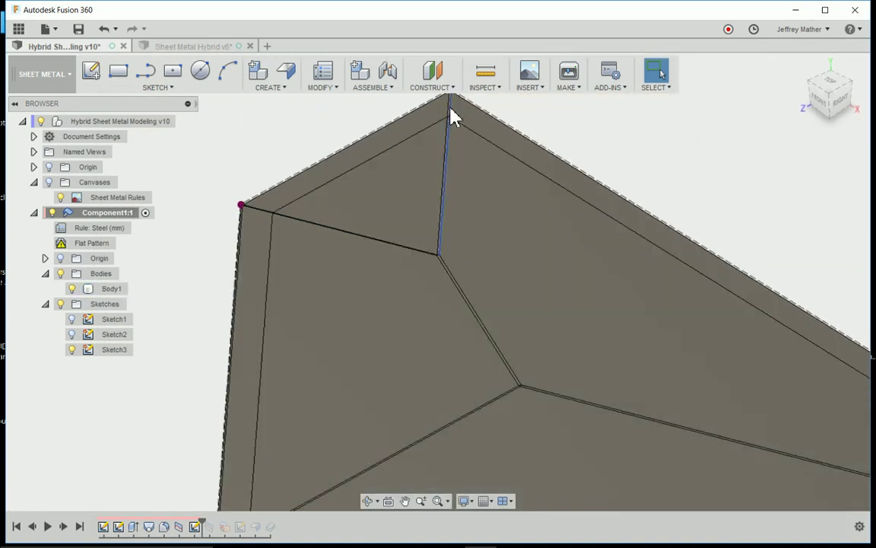
scroll(446, 137, down, 5)
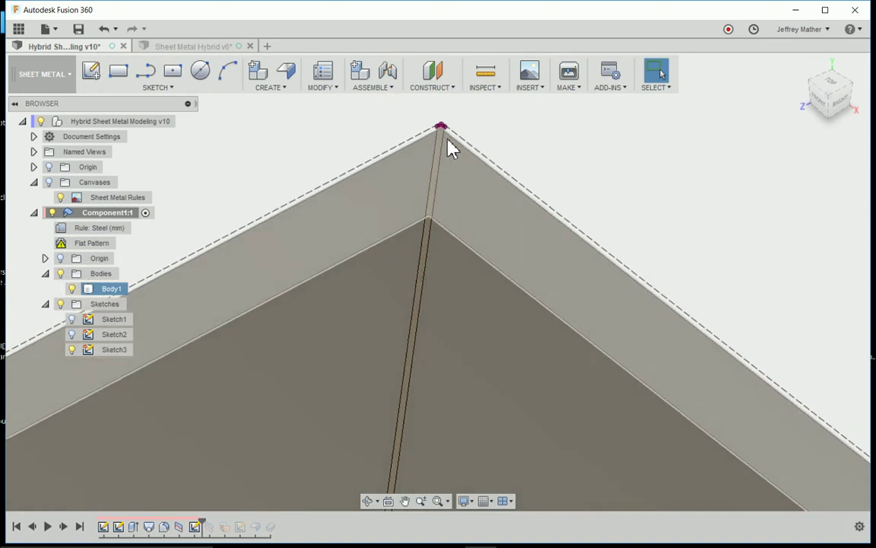
scroll(441, 120, down, 2)
Examine the interior junction where three of Sketch3's strips meet, and how the strips divide the whole upper face.
shift+middle_drag(409, 358, 542, 418)
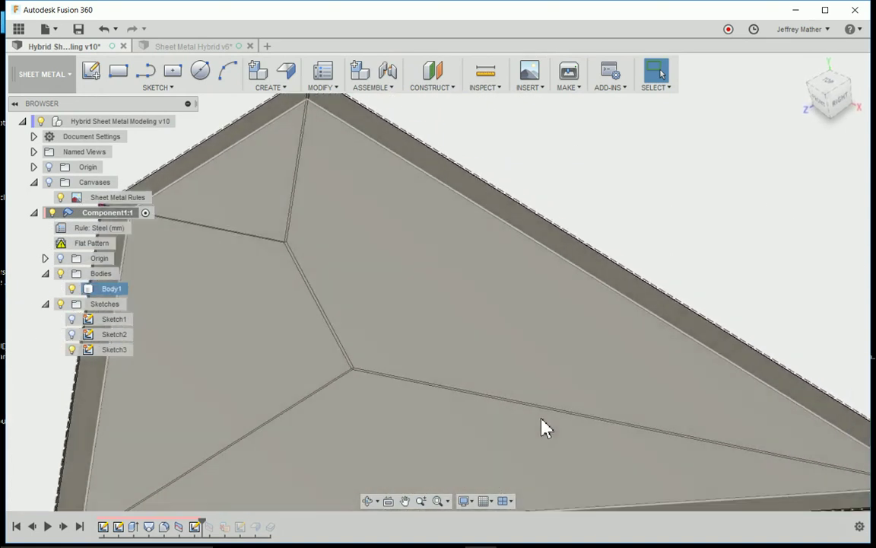
scroll(557, 419, down, 2)
scroll(386, 384, up, 3)
key(Escape)
scroll(411, 350, up, 5)
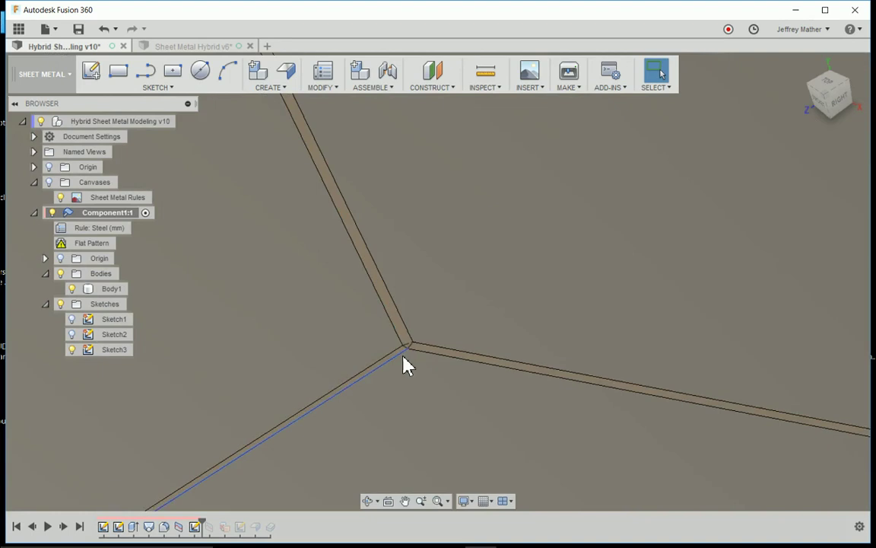
scroll(431, 368, down, 5)
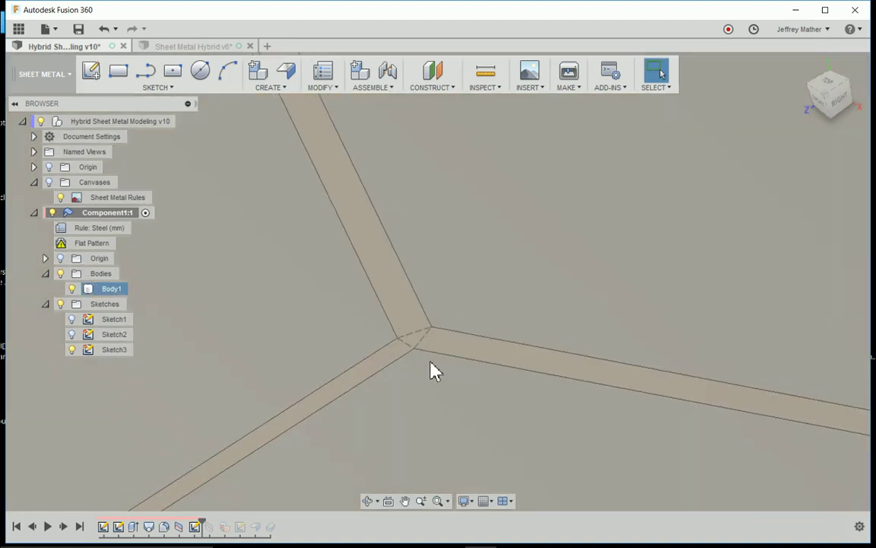
scroll(431, 367, down, 5)
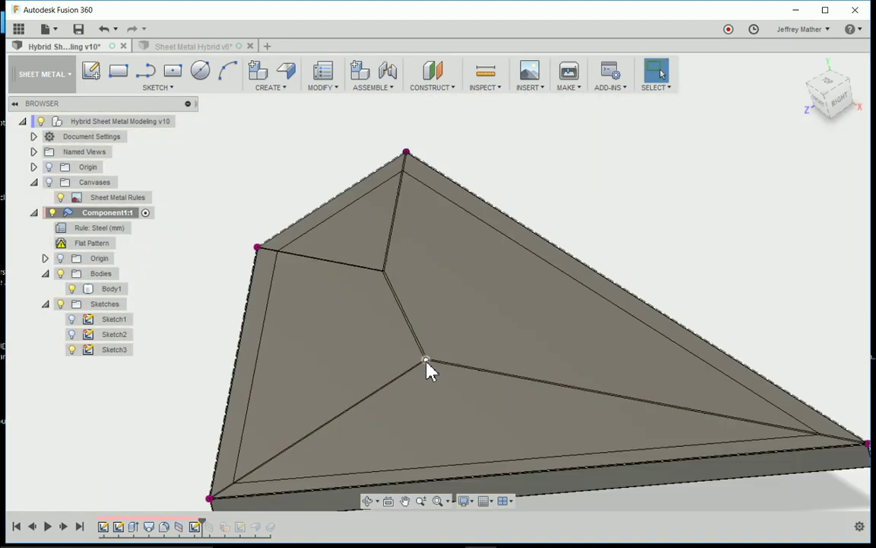
shift+middle_drag(730, 386, 663, 422)
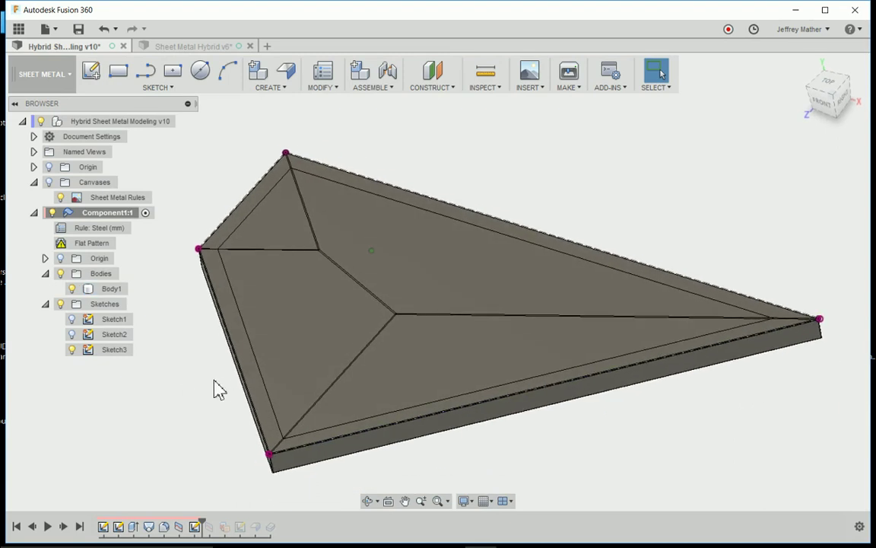
shift+middle_drag(215, 380, 185, 386)
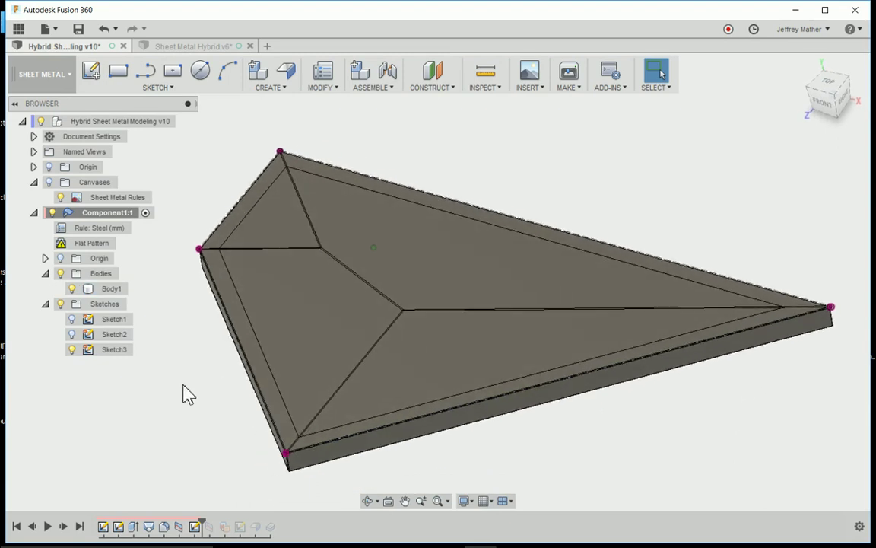
Open Sketch3 for editing, hide the component's Bodies folder, and view the sketch from the top.
right_click(197, 529)
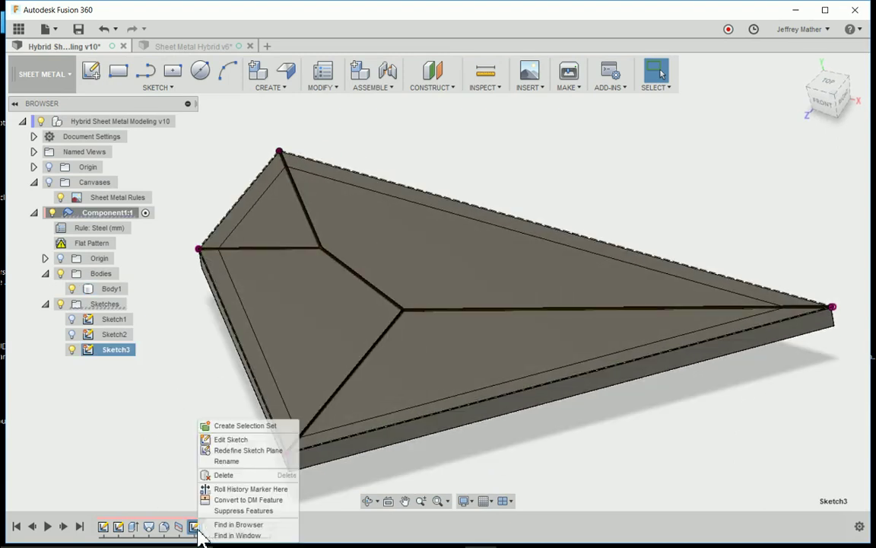
click(230, 441)
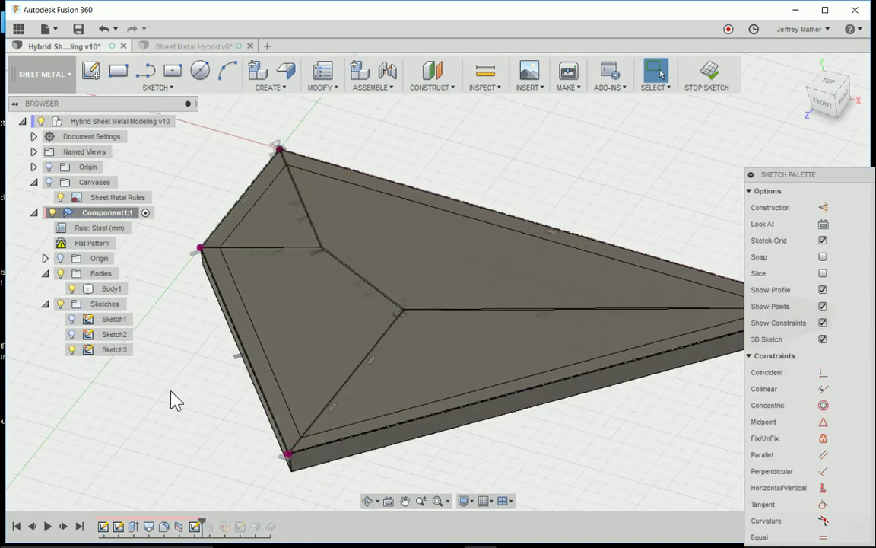
click(61, 273)
mouse_move(222, 360)
shift+middle_down()
mouse_move(243, 354)
mouse_move(231, 490)
mouse_move(665, 323)
mouse_move(798, 173)
shift+middle_up()
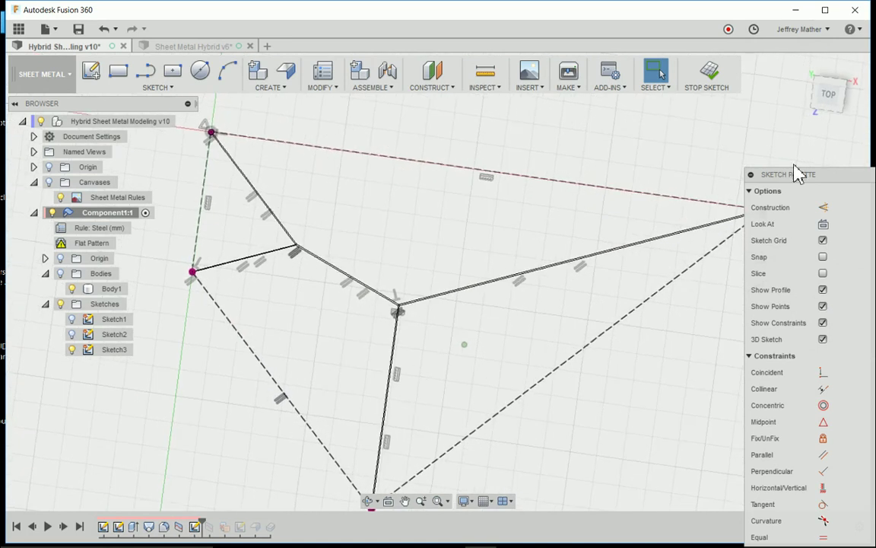
click(830, 97)
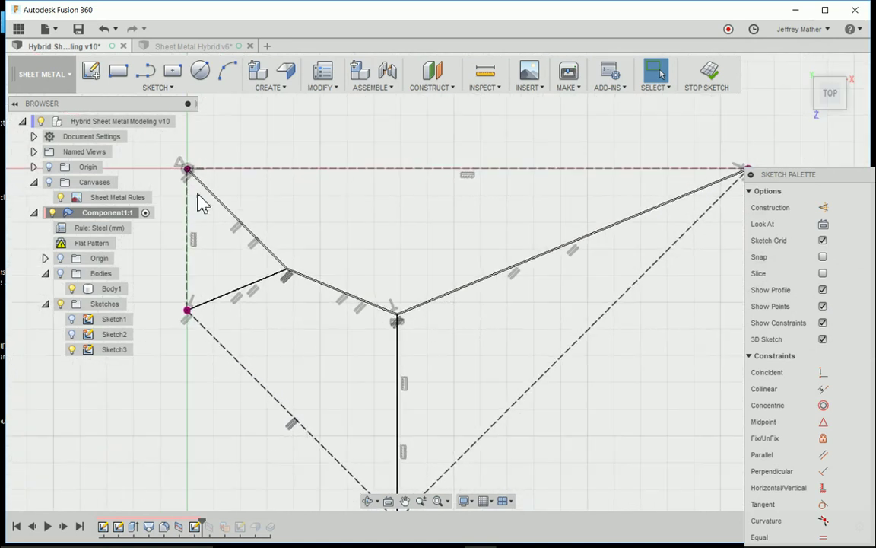
Examine Sketch3's strip geometry and constraints at the outer corners, the lowest vertex and the central three-way junction.
scroll(200, 204, up, 5)
scroll(195, 207, down, 3)
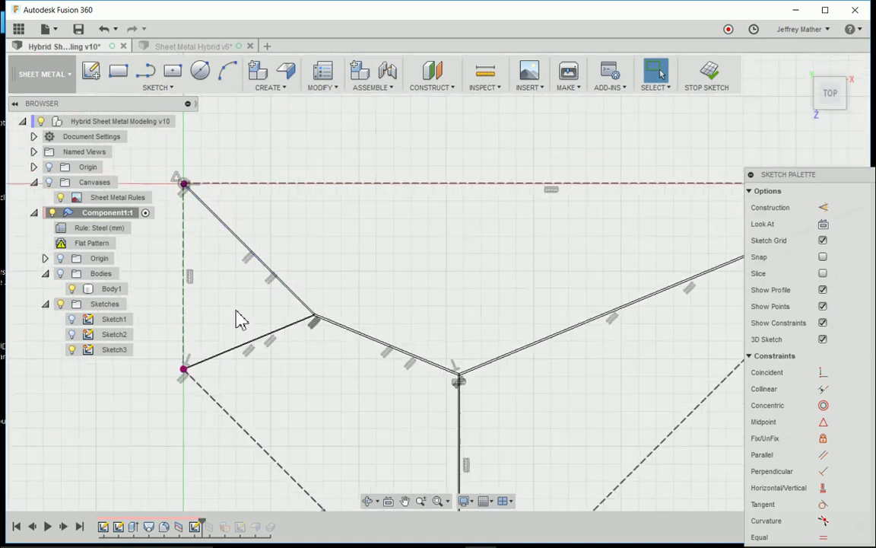
scroll(290, 346, up, 5)
scroll(308, 335, down, 6)
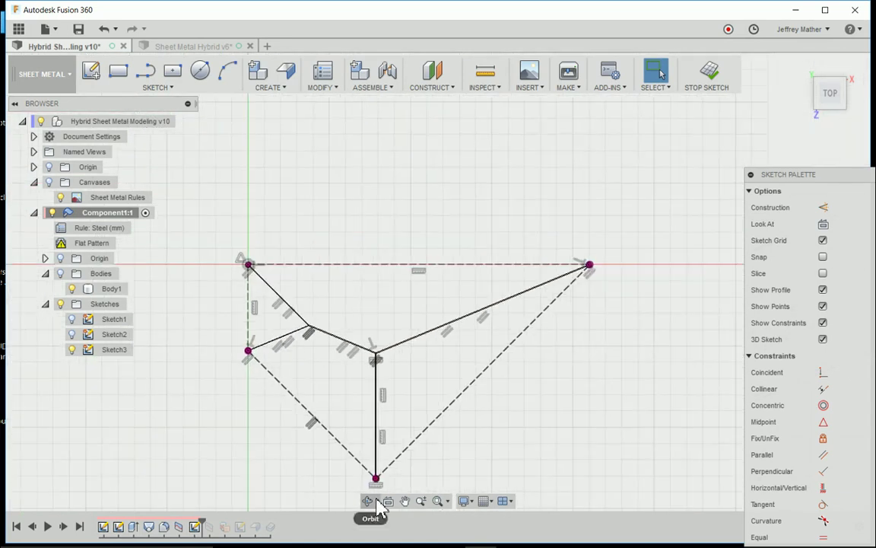
scroll(390, 477, up, 8)
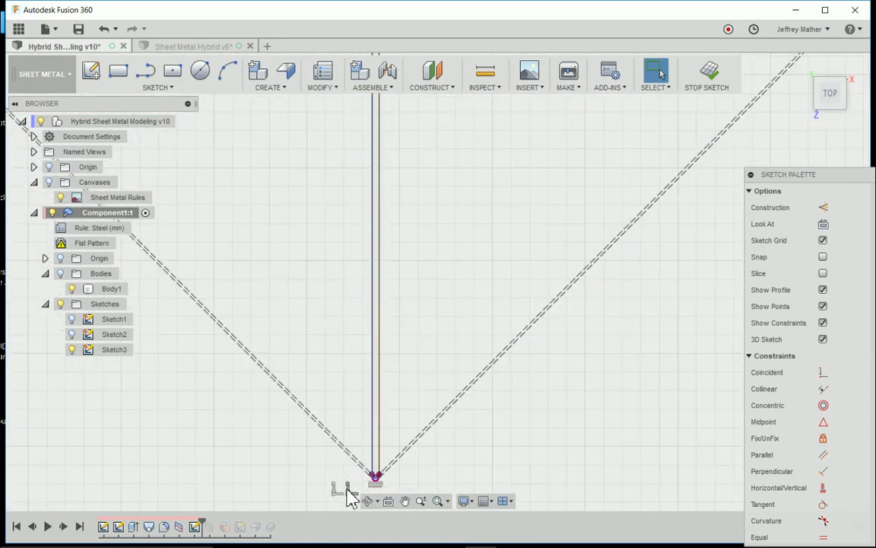
scroll(391, 479, up, 4)
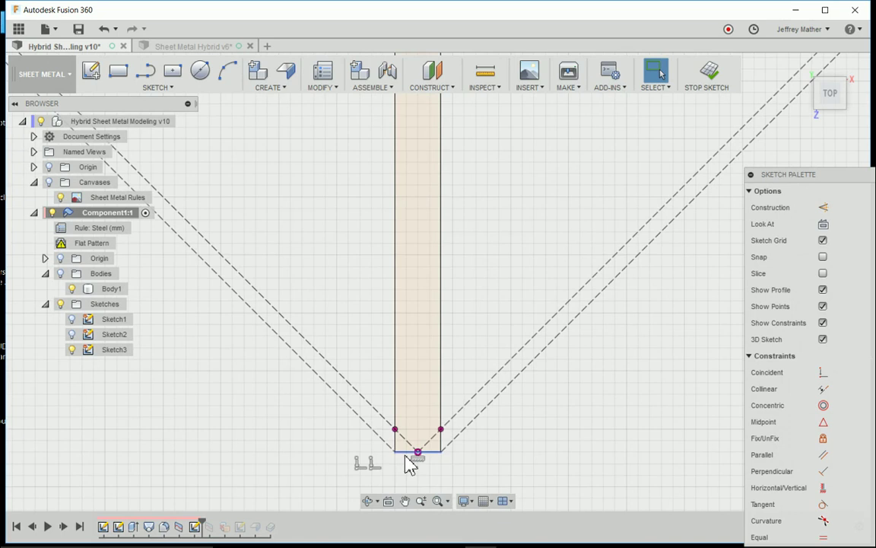
scroll(402, 483, down, 5)
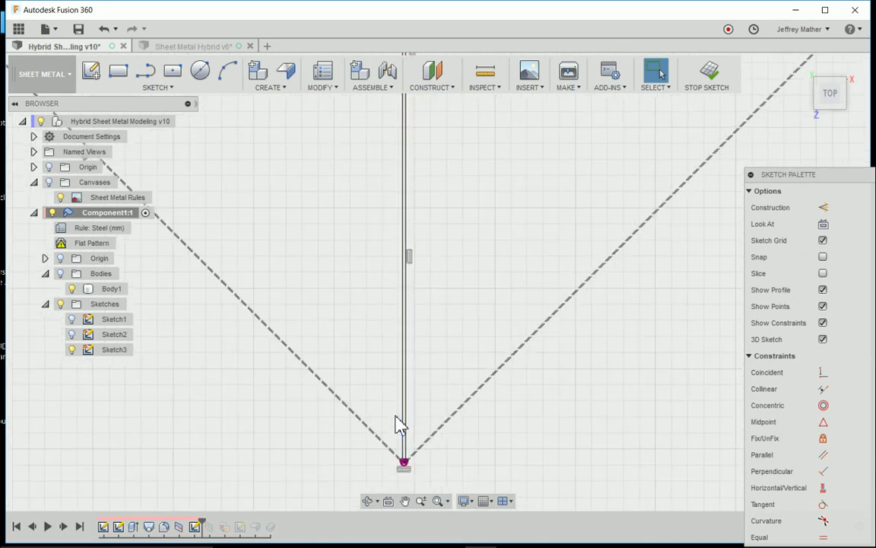
scroll(392, 251, down, 3)
scroll(403, 169, up, 5)
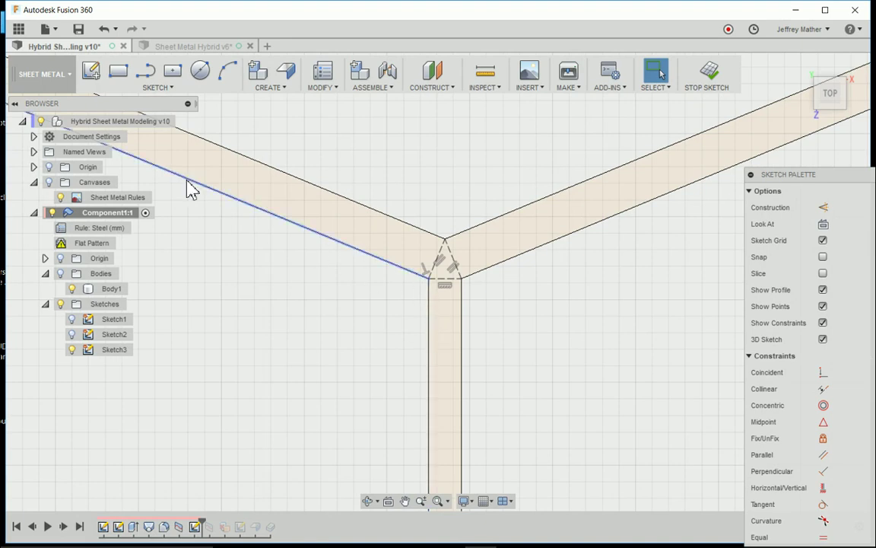
scroll(385, 302, down, 5)
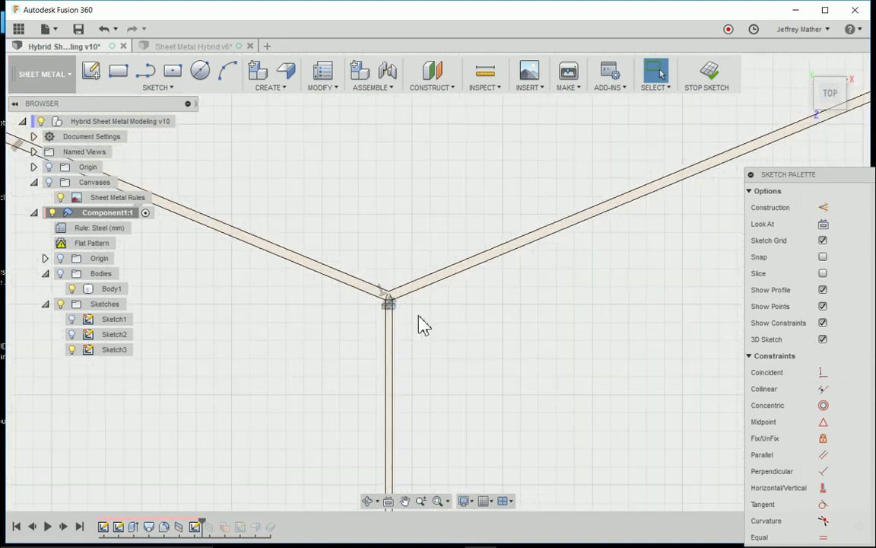
scroll(426, 325, down, 8)
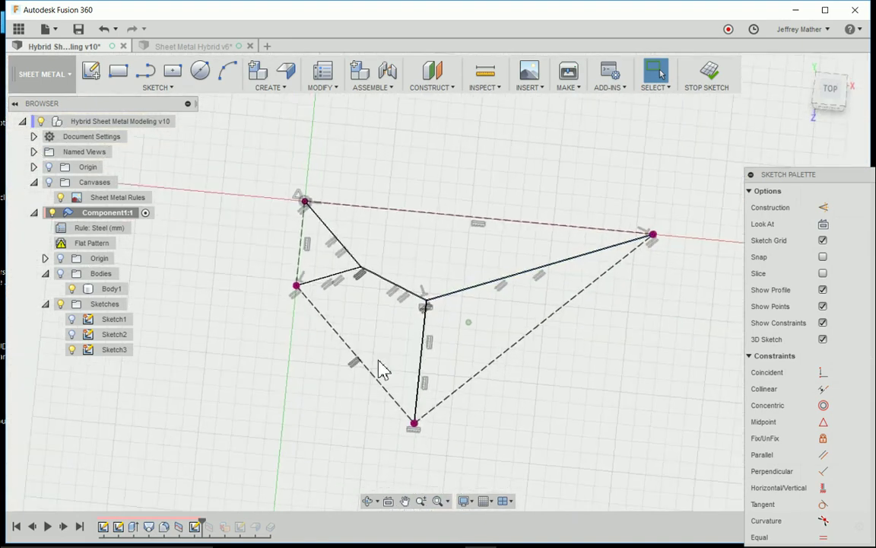
Finish editing Sketch3 and show the component's Bodies folder again.
mouse_move(379, 364)
shift+middle_down()
mouse_move(586, 284)
mouse_move(729, 158)
mouse_move(407, 267)
mouse_move(344, 299)
mouse_move(367, 352)
mouse_move(297, 327)
mouse_move(326, 326)
shift+middle_up()
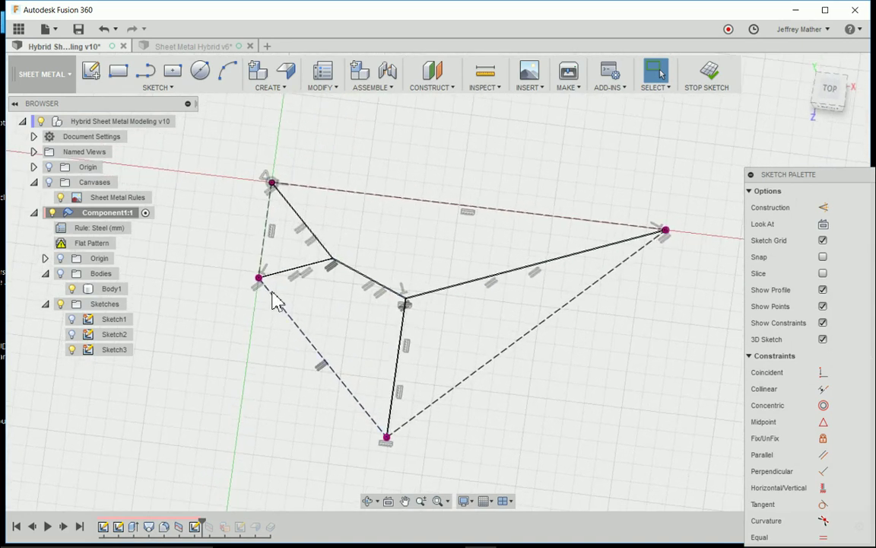
scroll(264, 284, up, 3)
scroll(264, 283, down, 3)
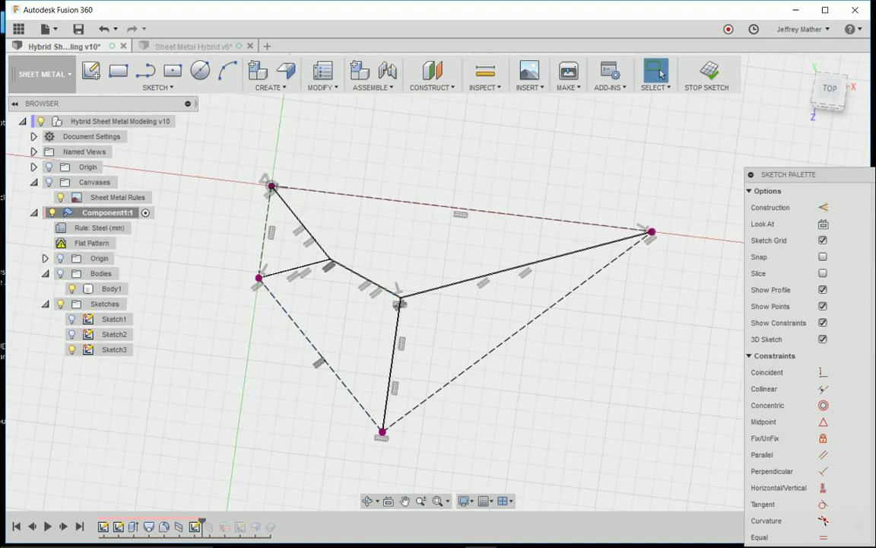
click(720, 87)
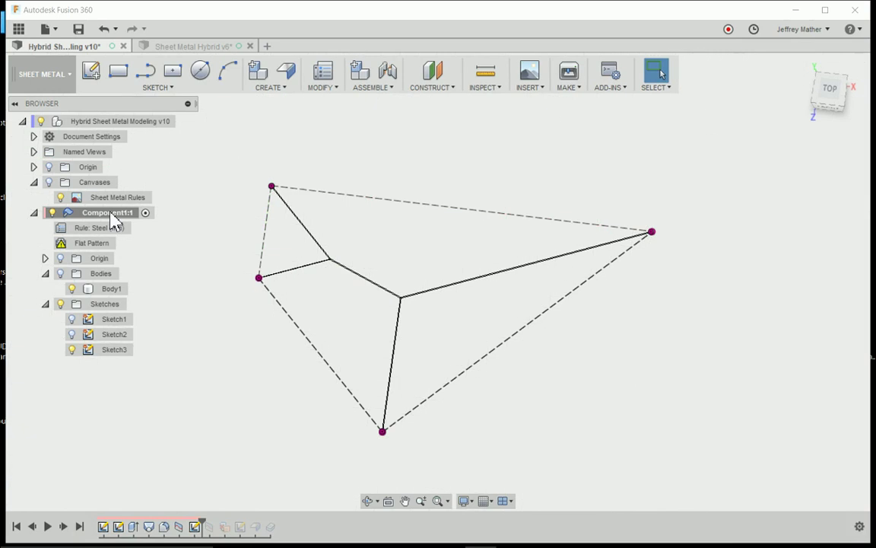
click(61, 274)
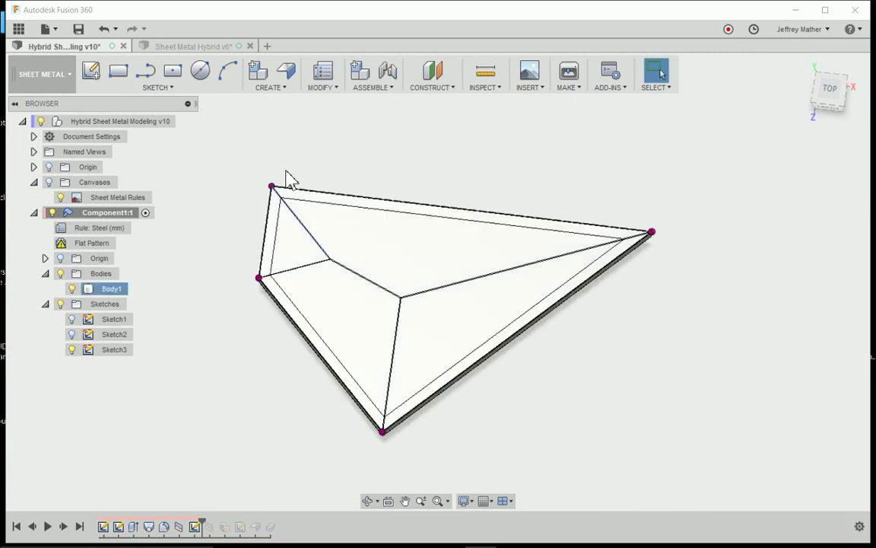
Examine Sketch3's strip at the body's outer corner, and roll the timeline forward one feature past Sketch3.
scroll(262, 210, up, 6)
scroll(266, 204, up, 2)
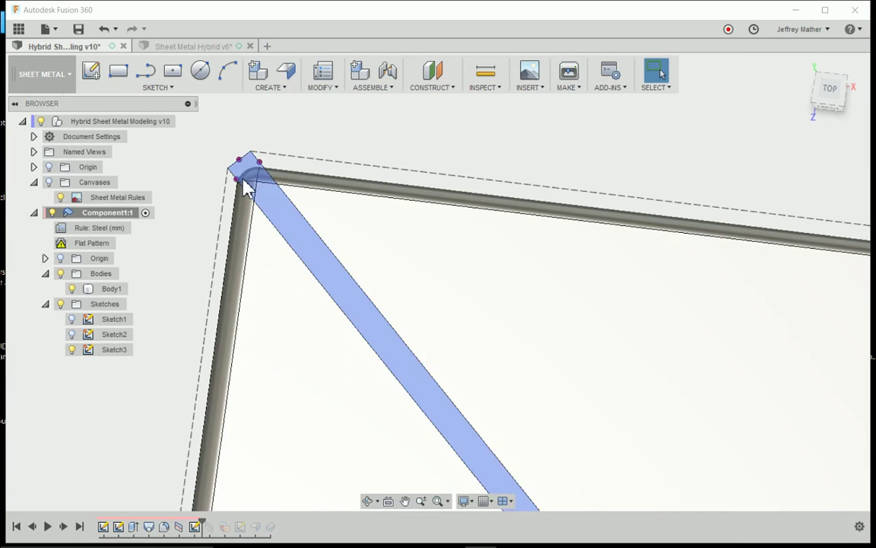
scroll(278, 163, down, 10)
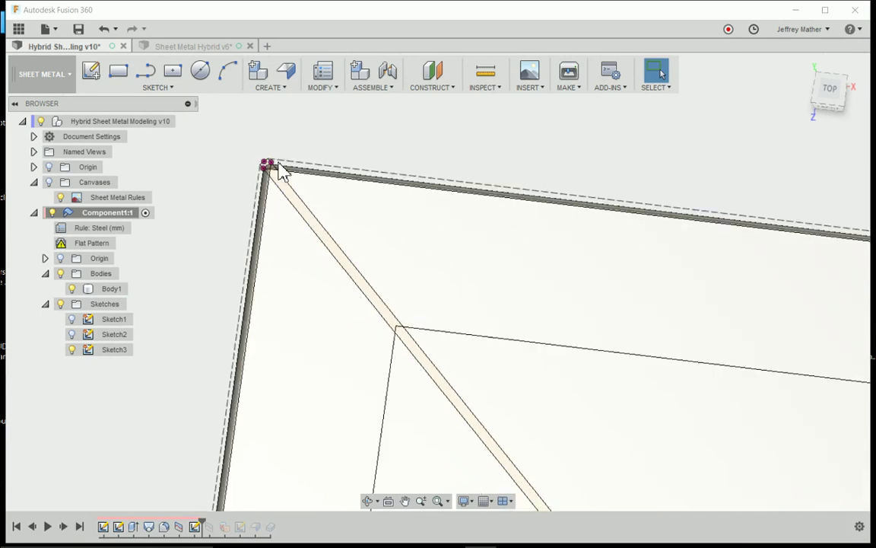
scroll(295, 206, down, 2)
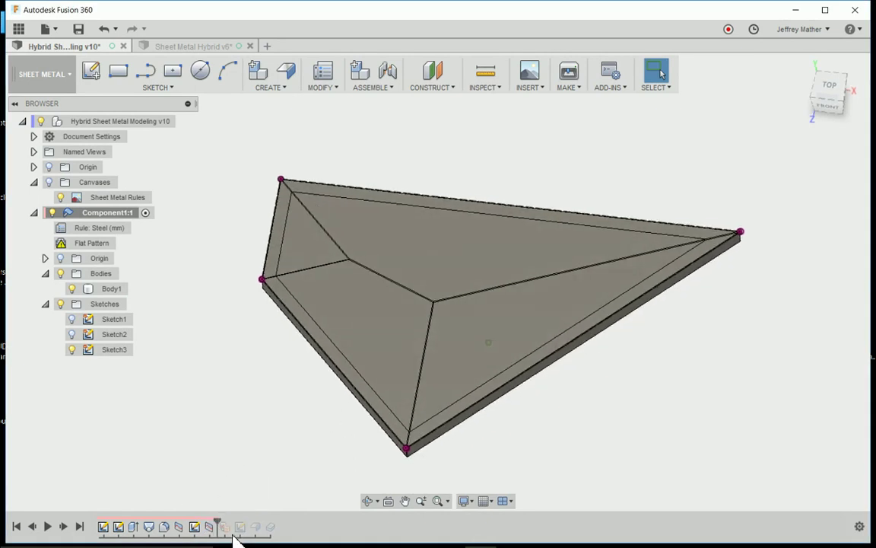
Hide the component's Sketches folder and inspect the narrow split faces at the body's corners and along its rim.
scroll(260, 322, up, 5)
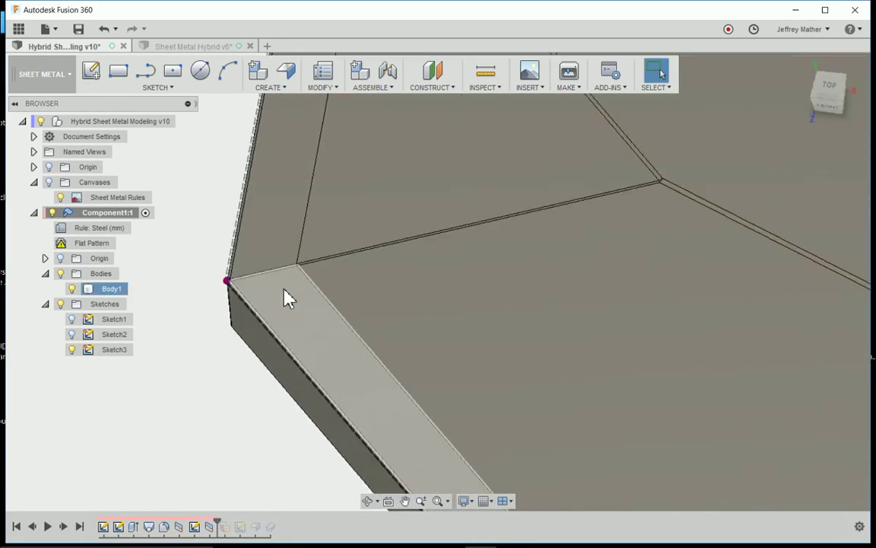
click(78, 351)
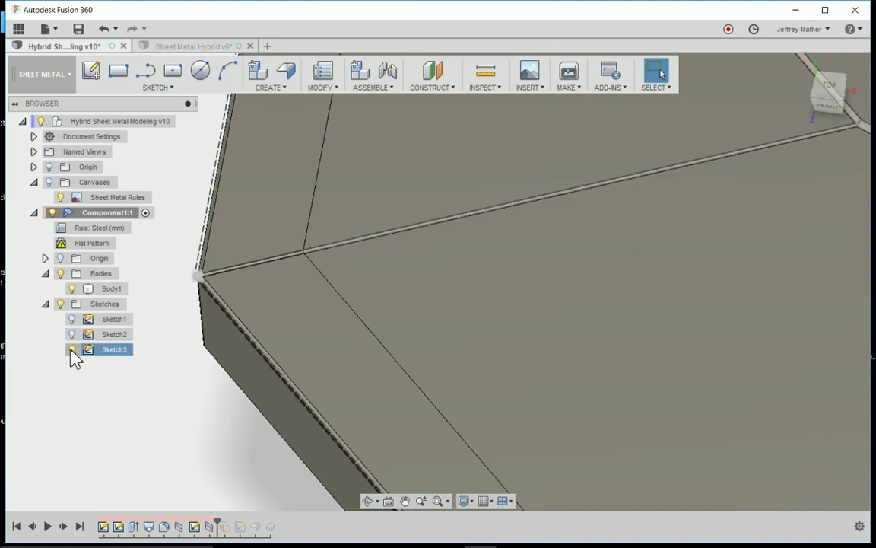
click(61, 305)
scroll(259, 270, up, 5)
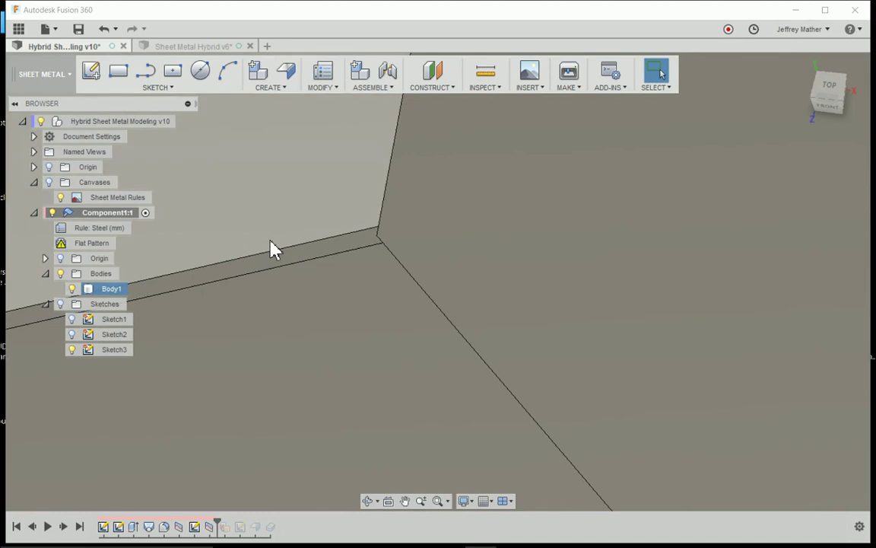
mouse_move(276, 251)
shift+middle_down()
mouse_move(291, 318)
mouse_move(276, 243)
mouse_move(342, 276)
shift+middle_up()
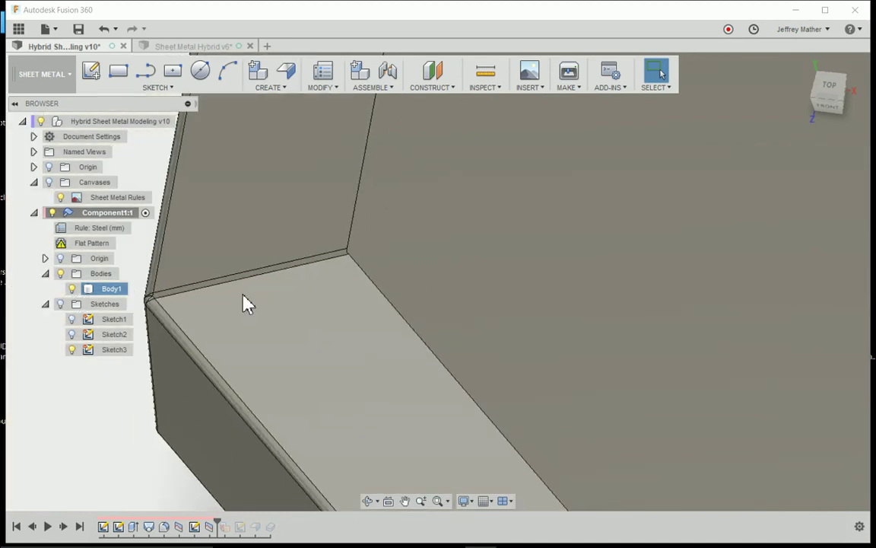
scroll(247, 304, down, 8)
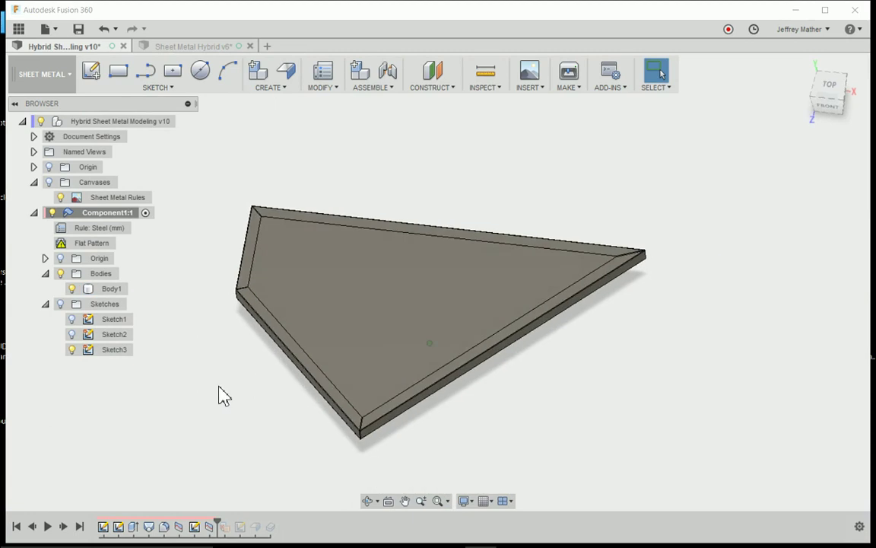
scroll(221, 397, up, 6)
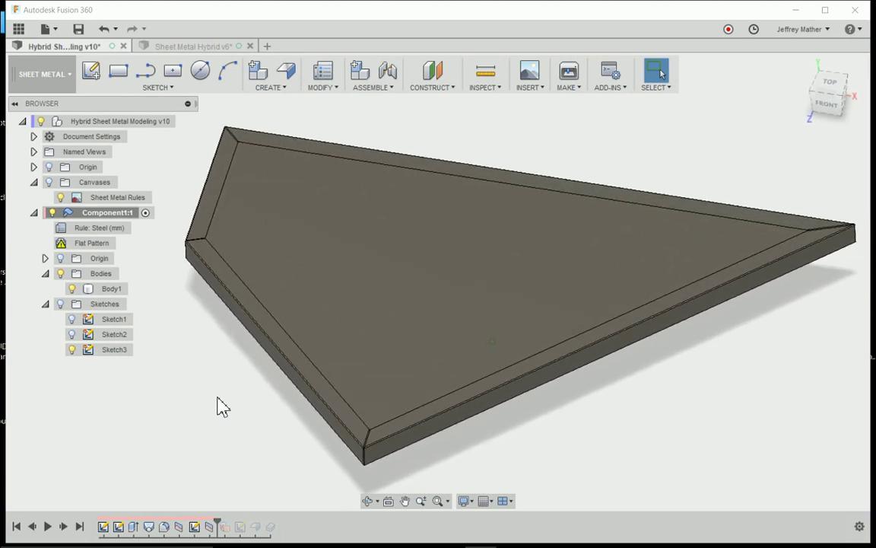
shift+middle_drag(217, 407, 219, 513)
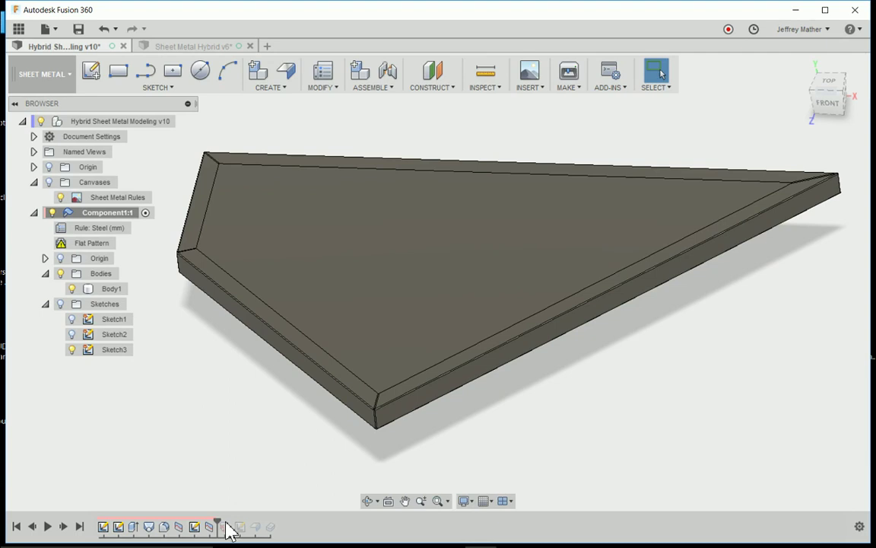
Look at the Model workspace, switch to the Patch workspace, and roll the timeline forward one feature.
click(63, 75)
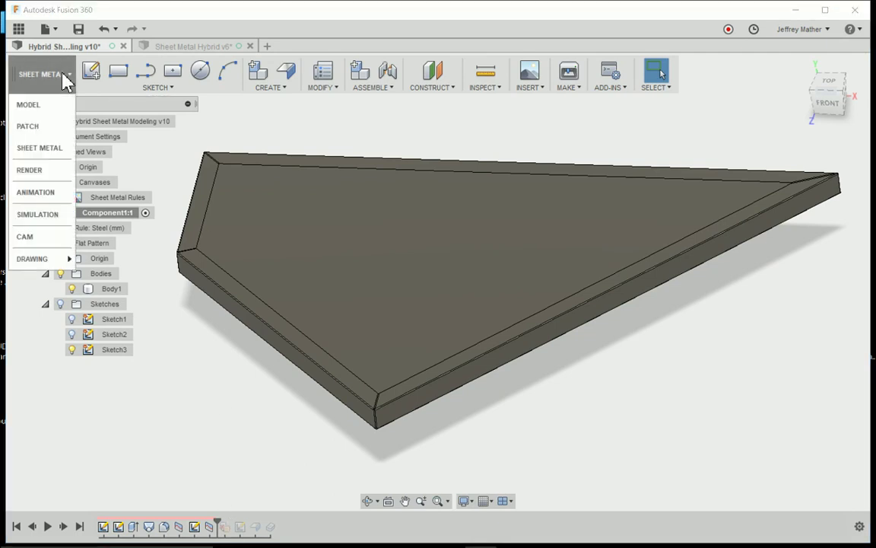
click(30, 105)
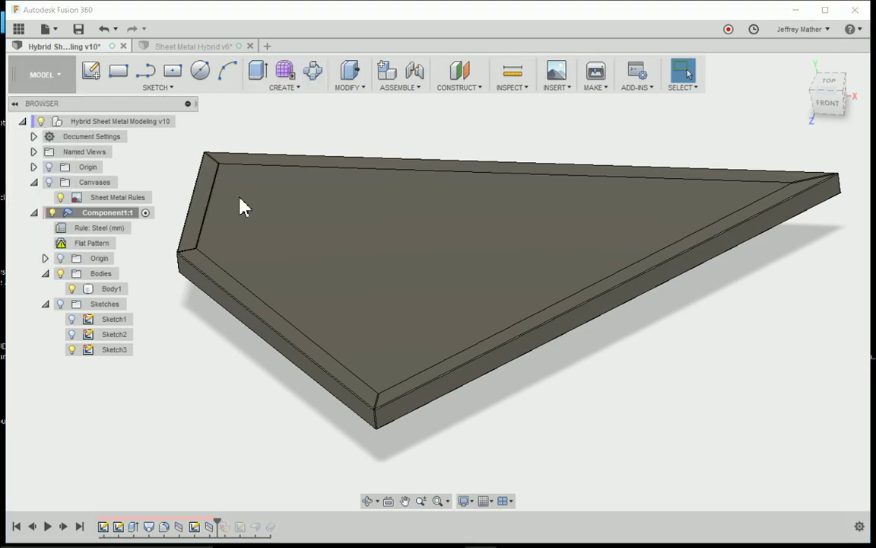
click(44, 81)
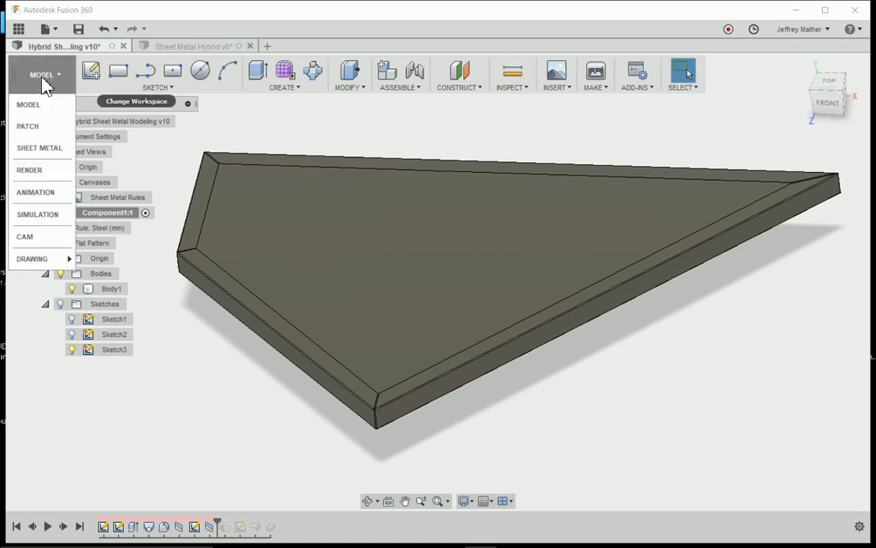
click(30, 126)
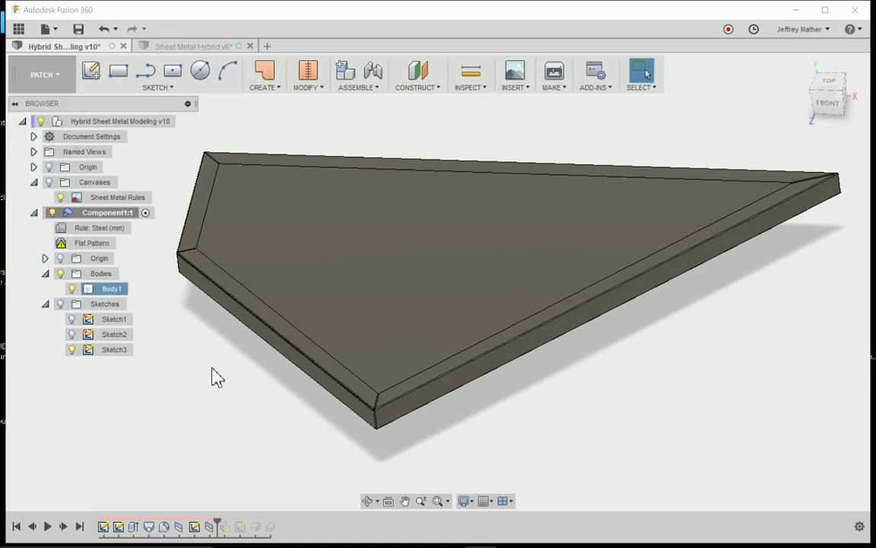
drag(222, 523, 228, 523)
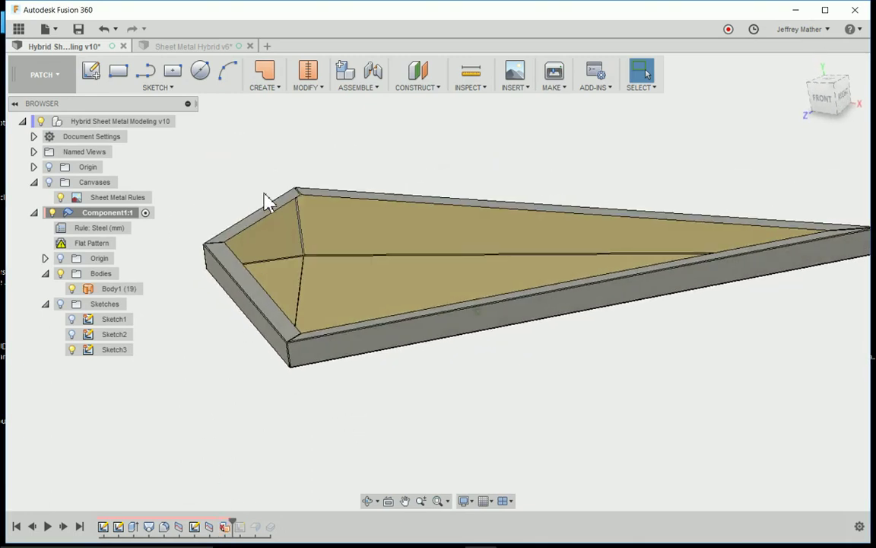
Examine the gaps between the surface body's faces along the interior seams and at the rim corners.
scroll(301, 208, up, 6)
scroll(304, 274, up, 3)
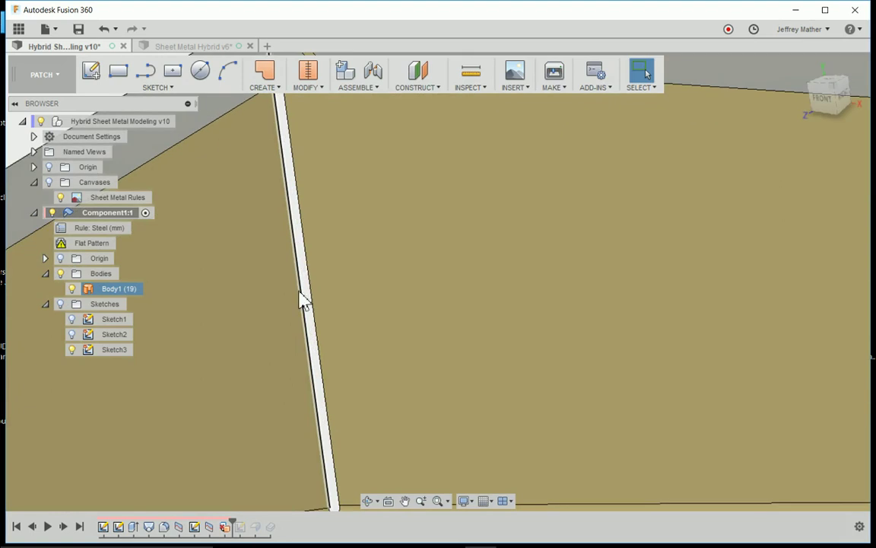
scroll(301, 299, down, 2)
scroll(300, 116, up, 4)
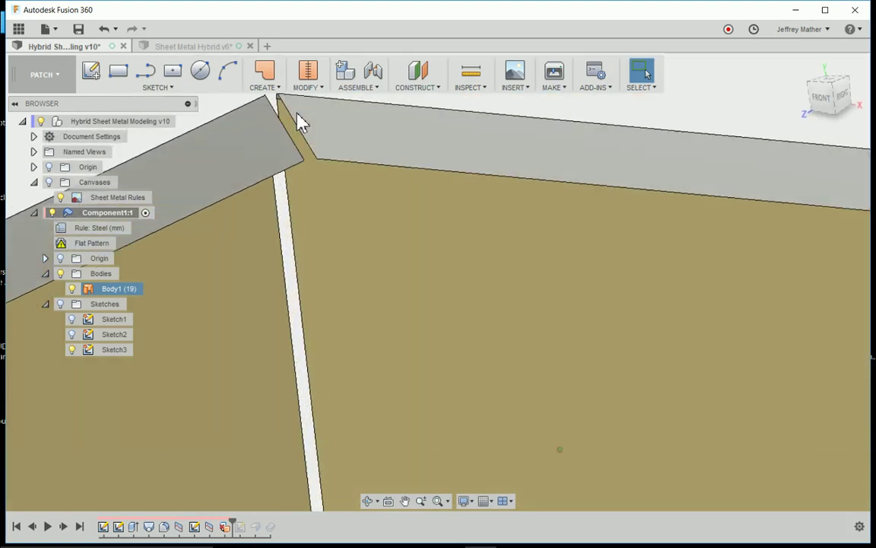
shift+middle_drag(299, 118, 328, 163)
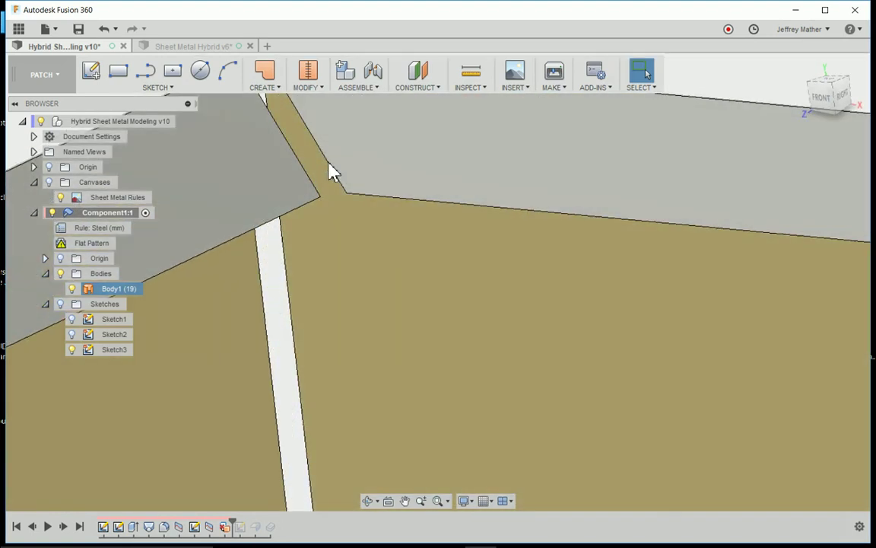
scroll(308, 170, down, 6)
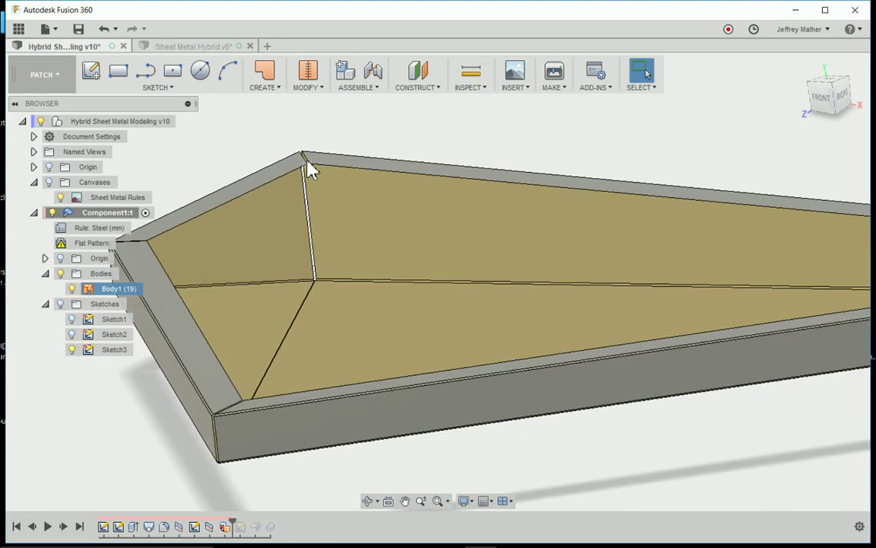
scroll(307, 160, down, 3)
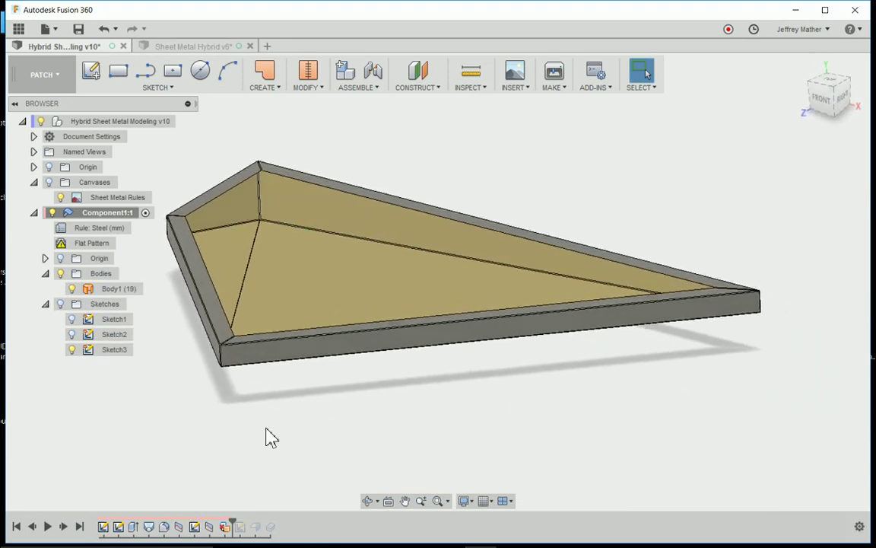
scroll(704, 289, up, 5)
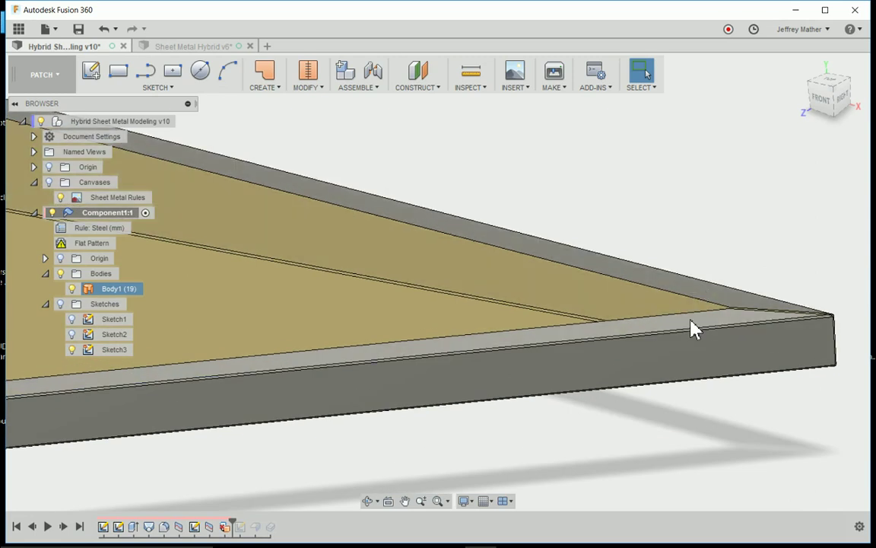
scroll(729, 280, down, 6)
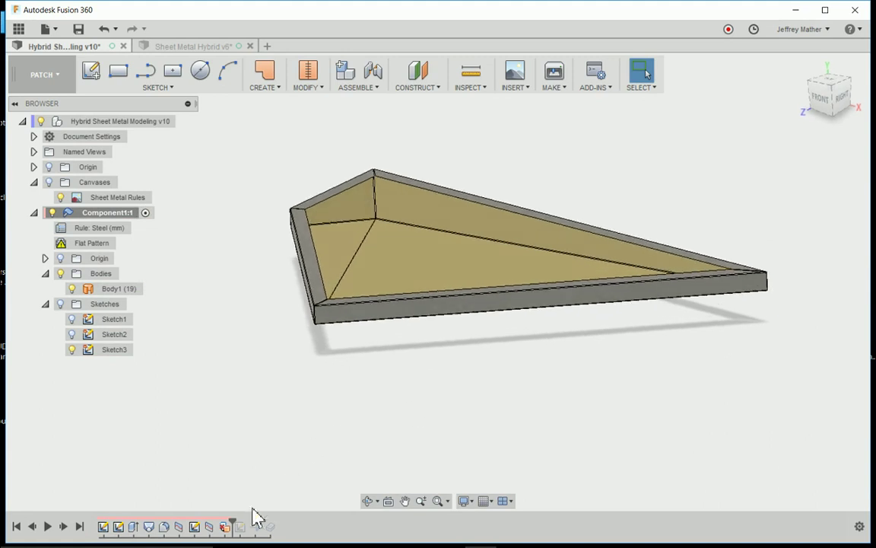
Roll the timeline forward past Sketch4 and display only that sketch on the body's end face, with the Origin folder hidden.
drag(236, 523, 248, 524)
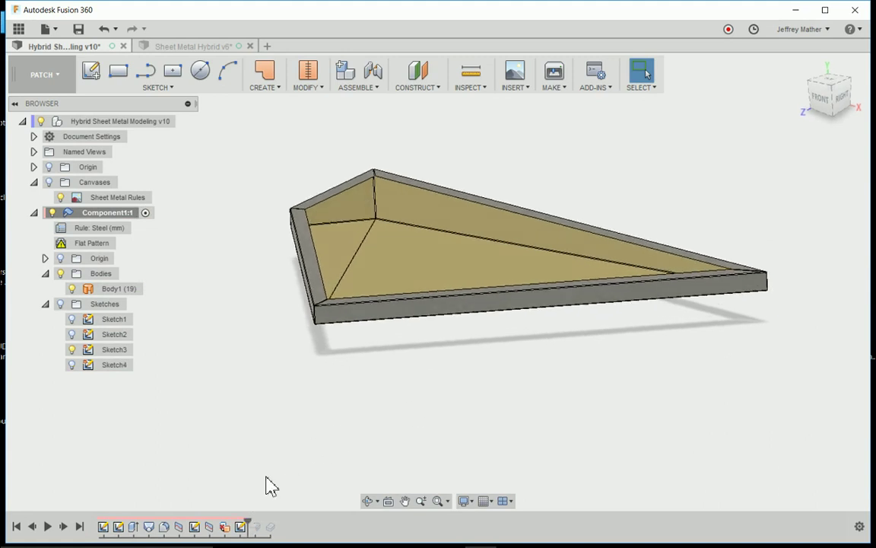
shift+middle_drag(322, 362, 88, 342)
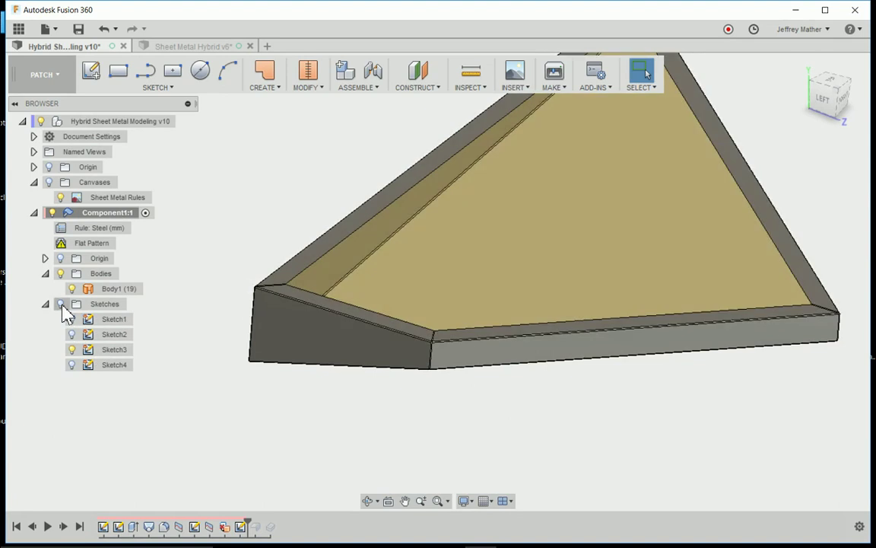
click(72, 365)
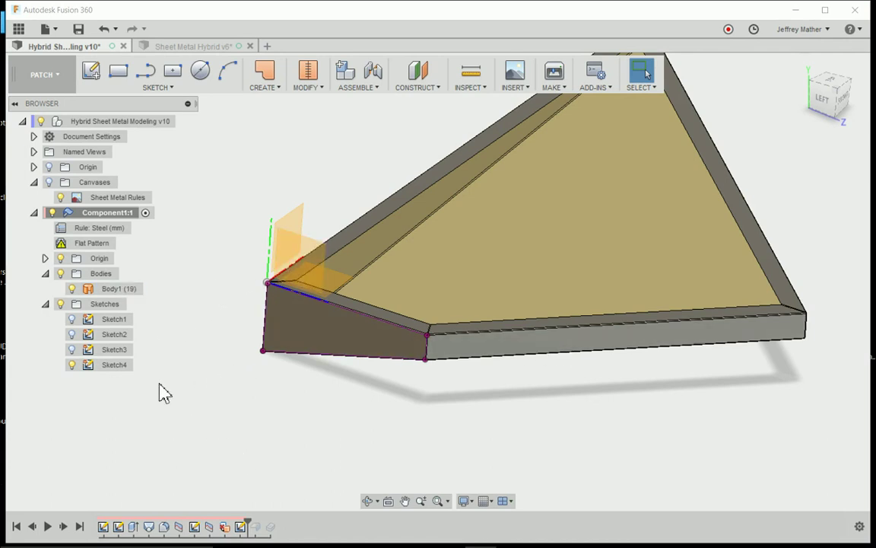
click(61, 264)
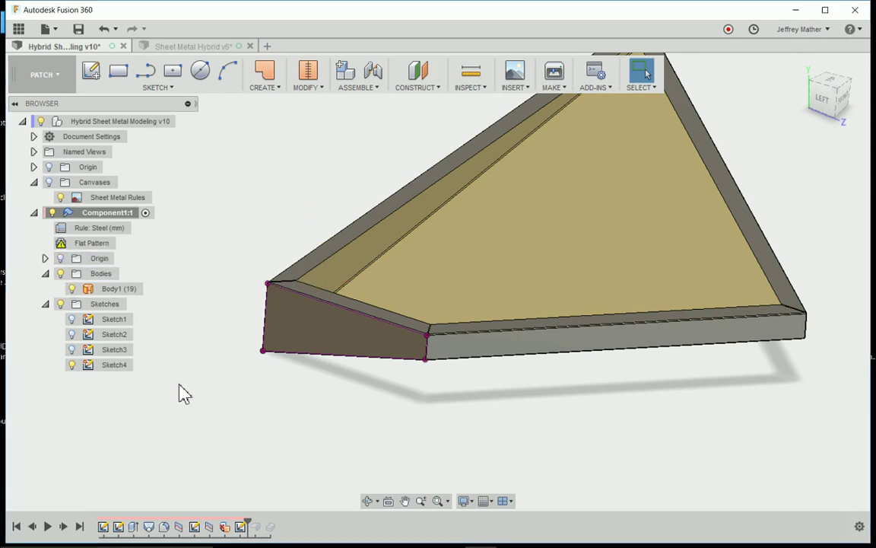
Roll the timeline forward past Thicken1, then hide the Body1 surface body and the Sketches folder to isolate the folded sheet metal body.
drag(251, 523, 263, 523)
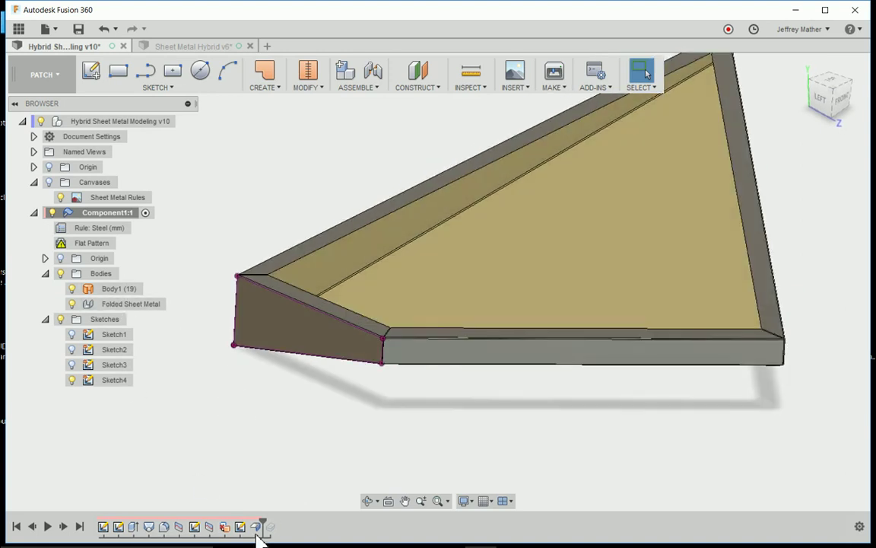
drag(267, 523, 248, 525)
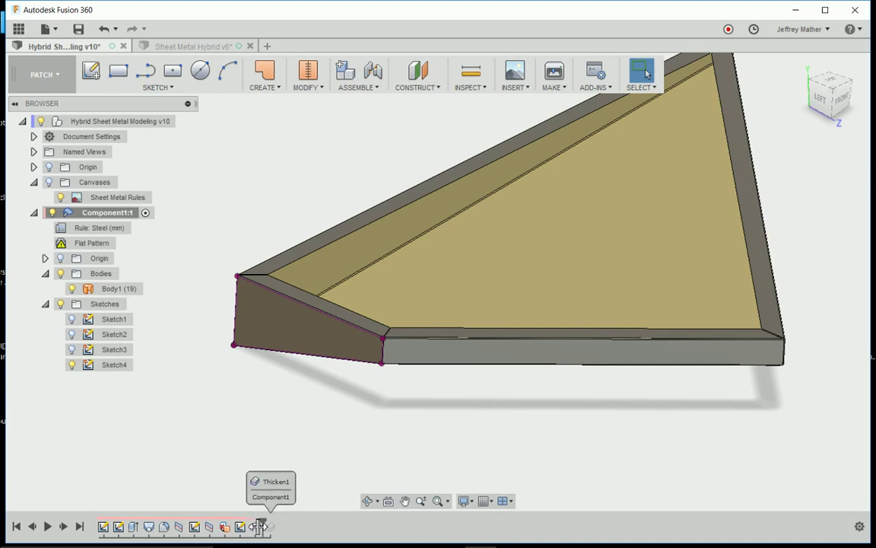
drag(259, 525, 264, 525)
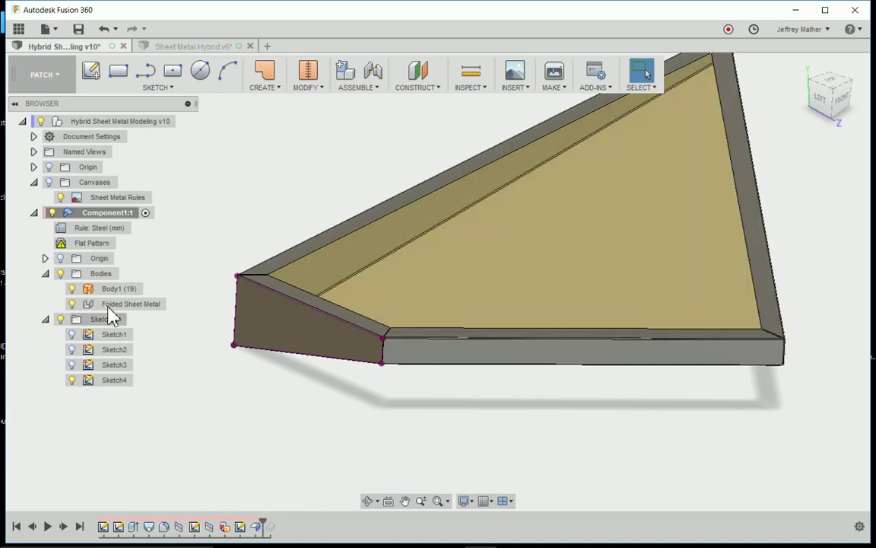
click(71, 289)
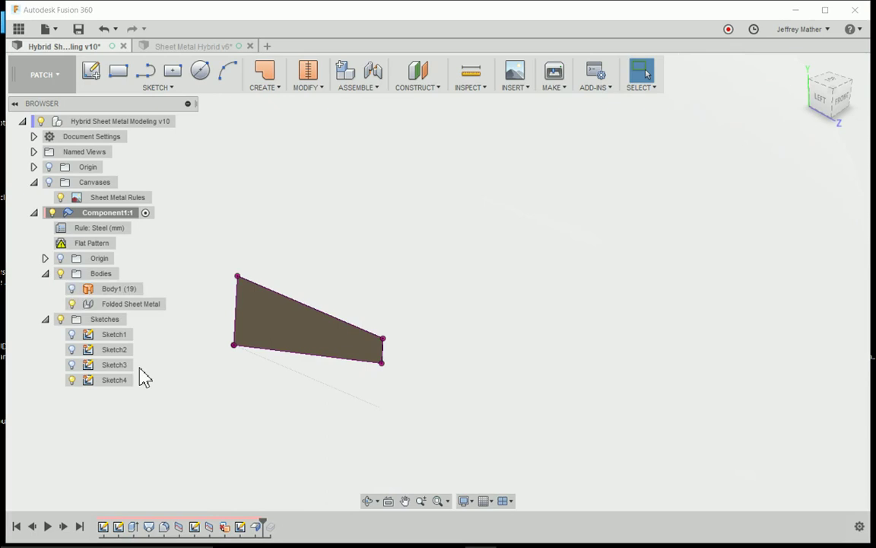
shift+middle_drag(360, 438, 330, 401)
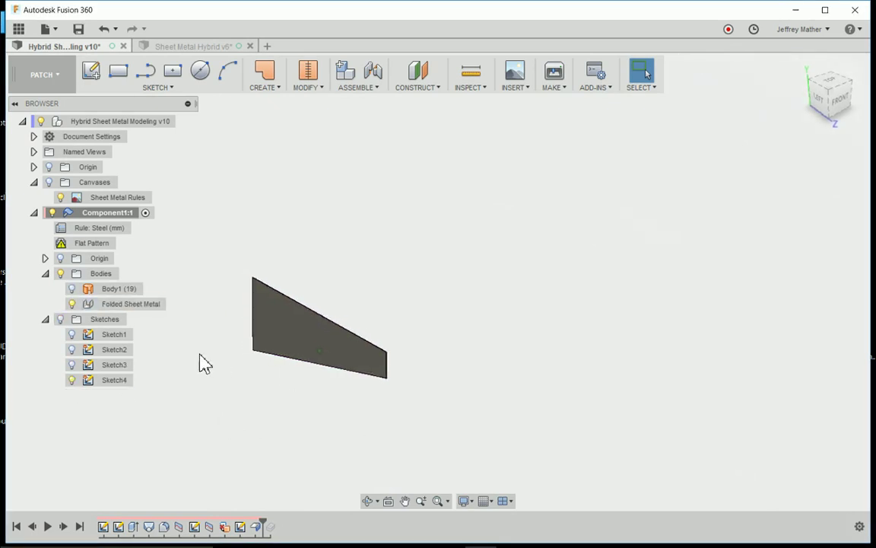
Show the Body1 surface body and roll the timeline forward past the last feature.
click(71, 289)
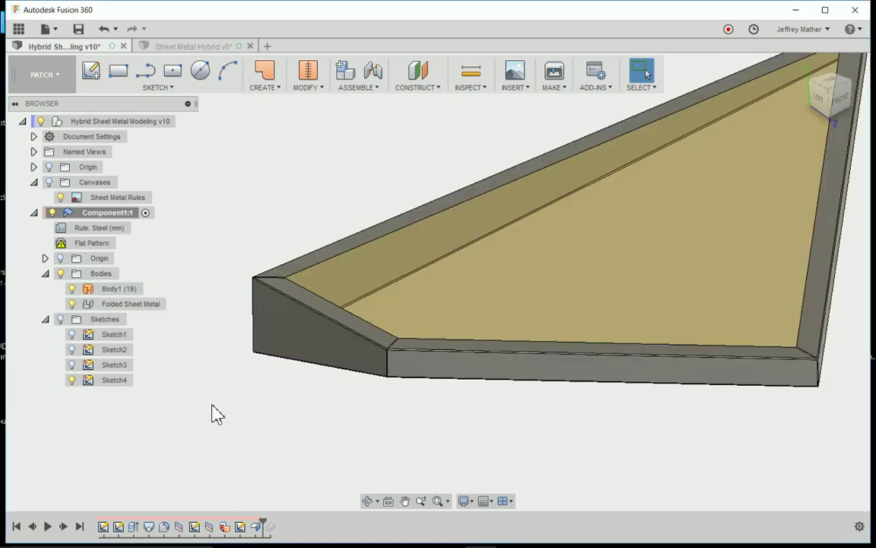
drag(265, 526, 274, 525)
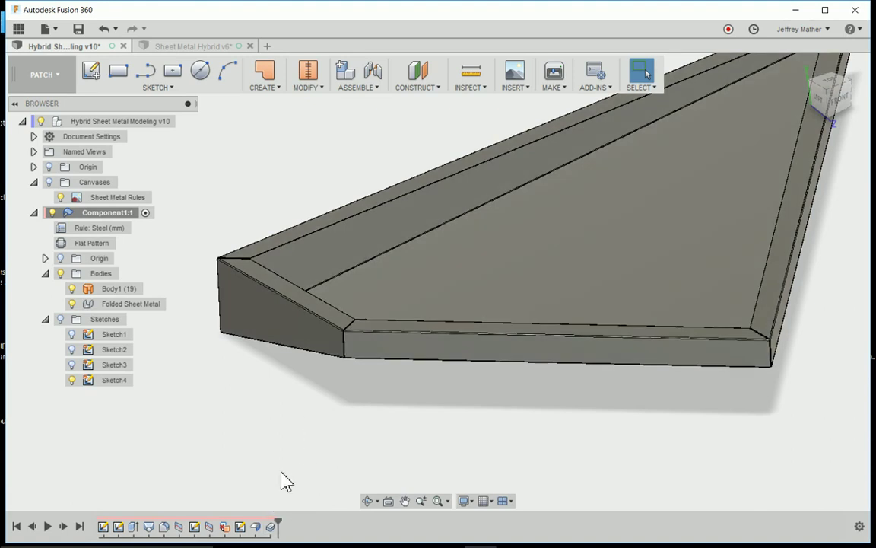
Open the final Thicken feature for editing, review its faces, thickness, direction and operation, and accept it as it is.
click(272, 526)
right_click(273, 527)
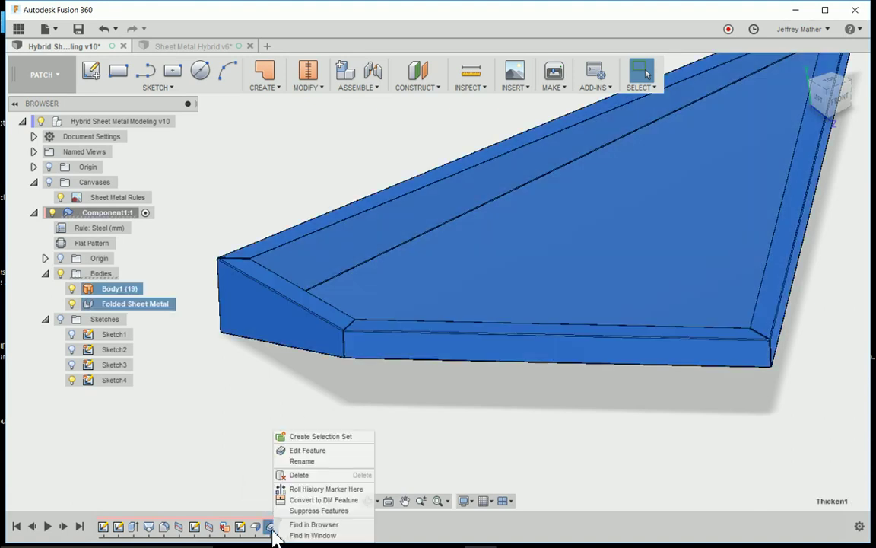
click(304, 450)
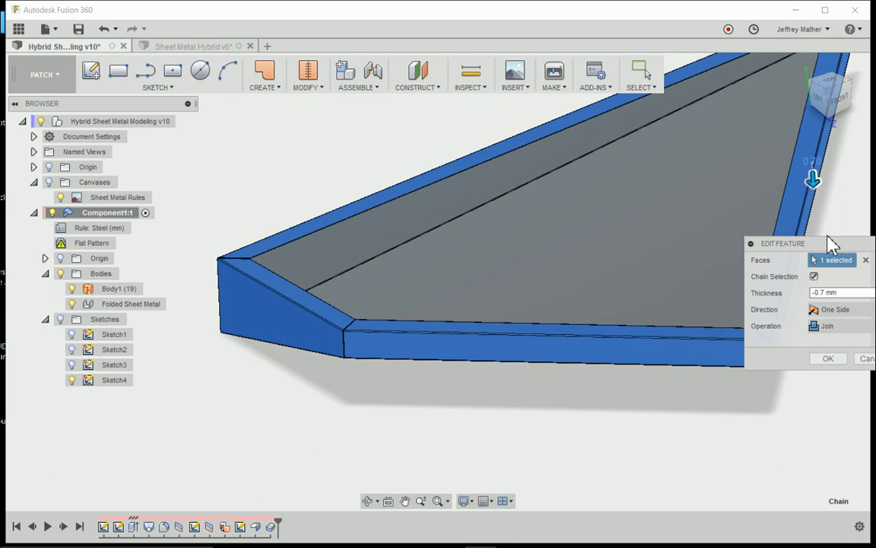
drag(833, 244, 577, 299)
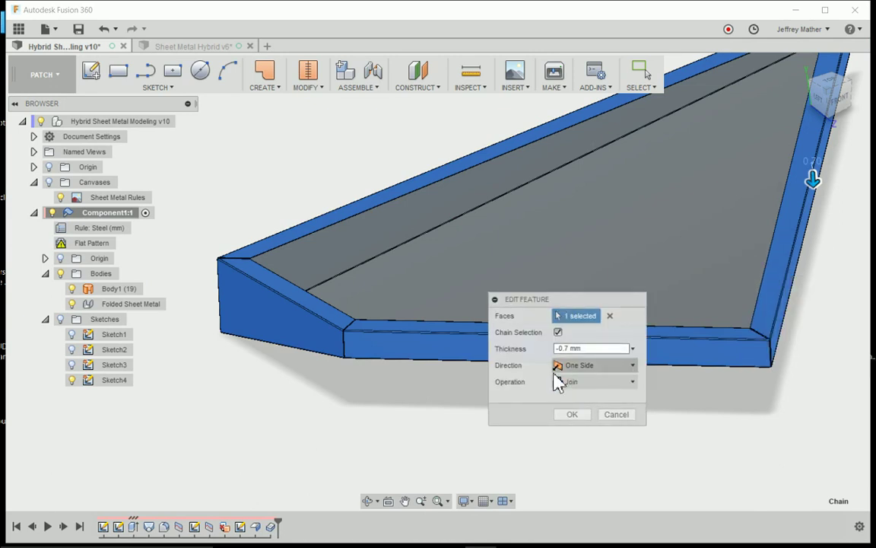
click(572, 416)
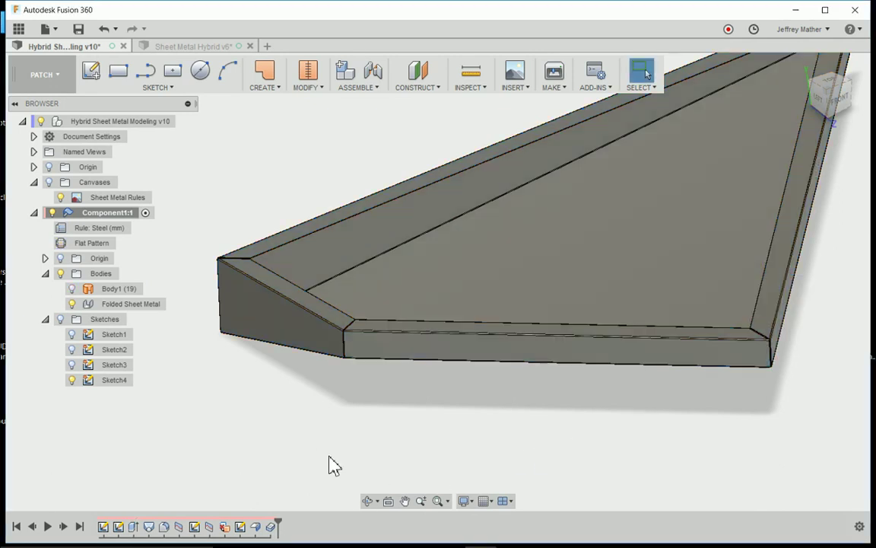
Activate the component's flat pattern to examine its outline and bend lines, and return to the folded model.
shift+middle_drag(335, 466, 119, 327)
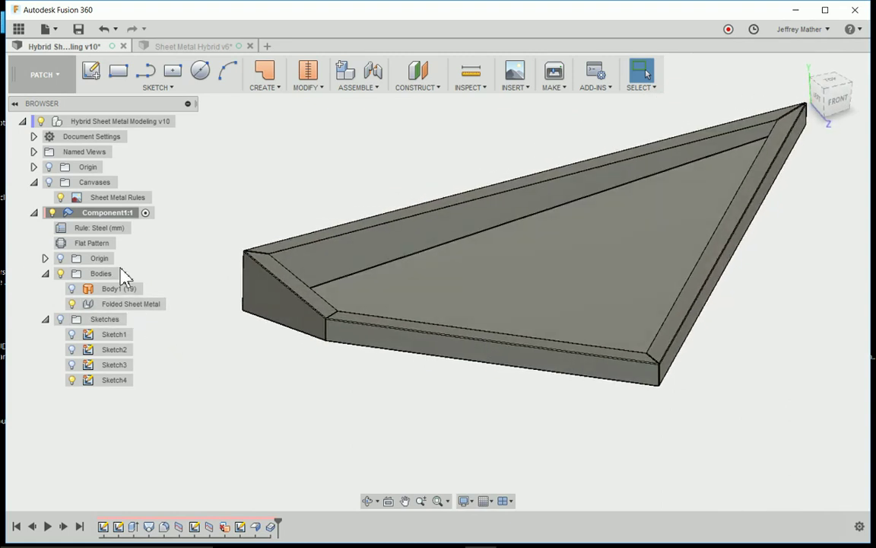
click(124, 243)
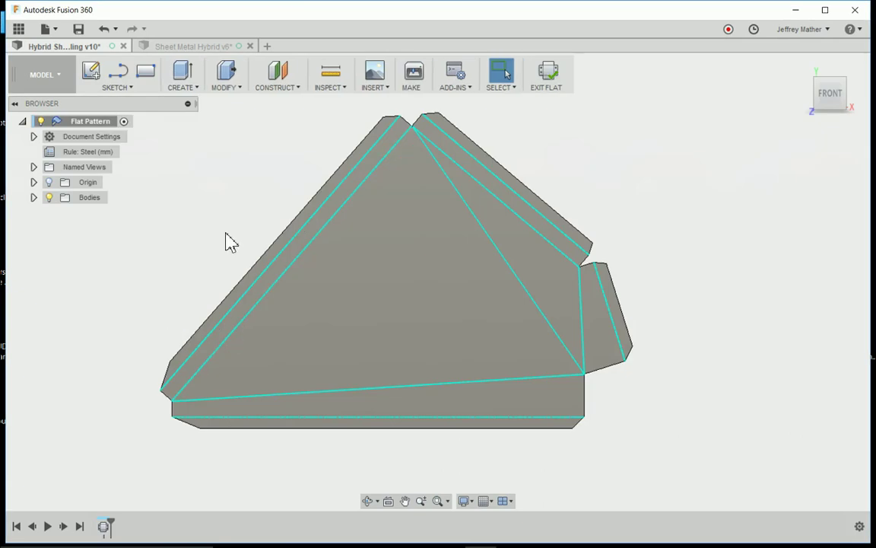
scroll(214, 210, up, 1)
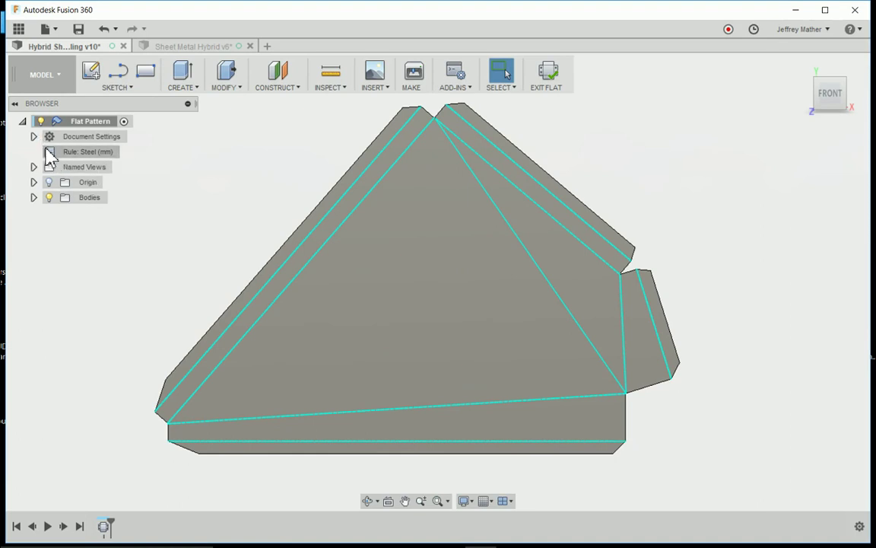
click(124, 123)
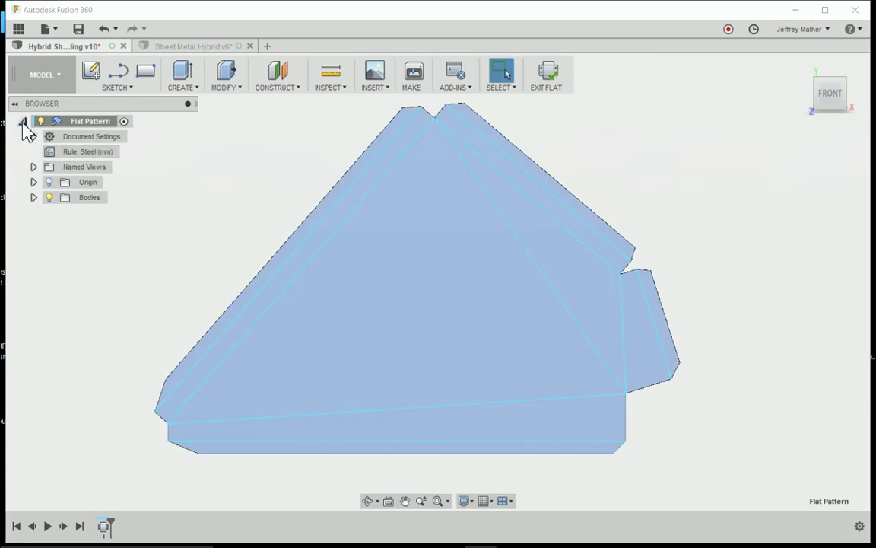
click(106, 35)
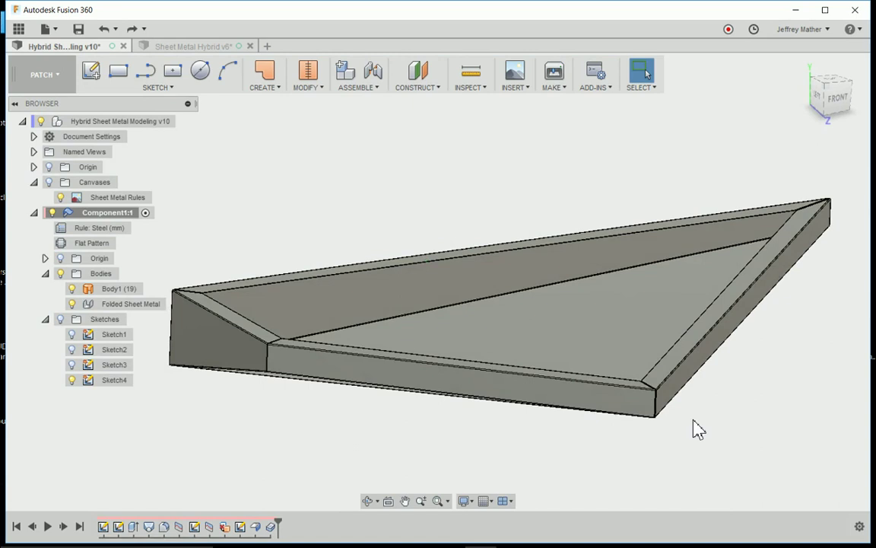
Show the Canvases folder and activate the top-level component to read the Sheet Metal Rules canvas behind the part.
shift+middle_drag(698, 430, 141, 253)
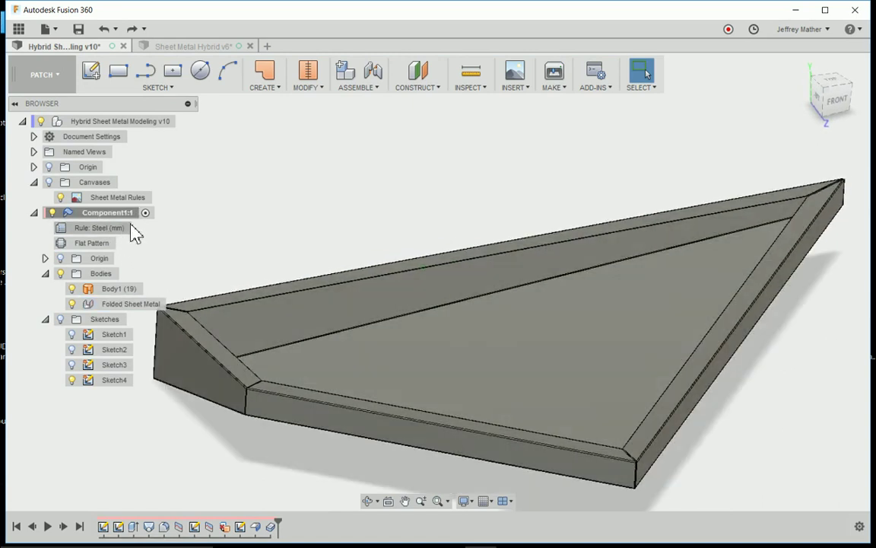
shift+middle_drag(131, 236, 142, 253)
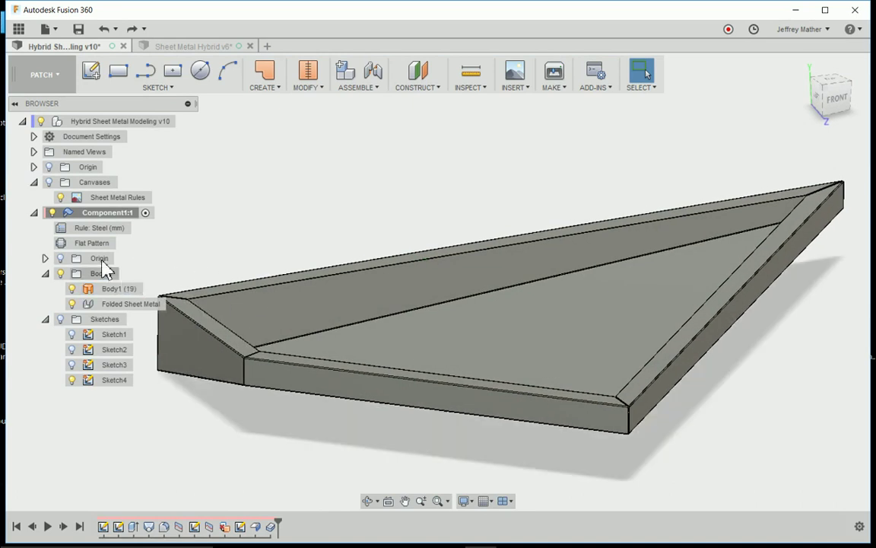
click(50, 183)
scroll(274, 254, down, 5)
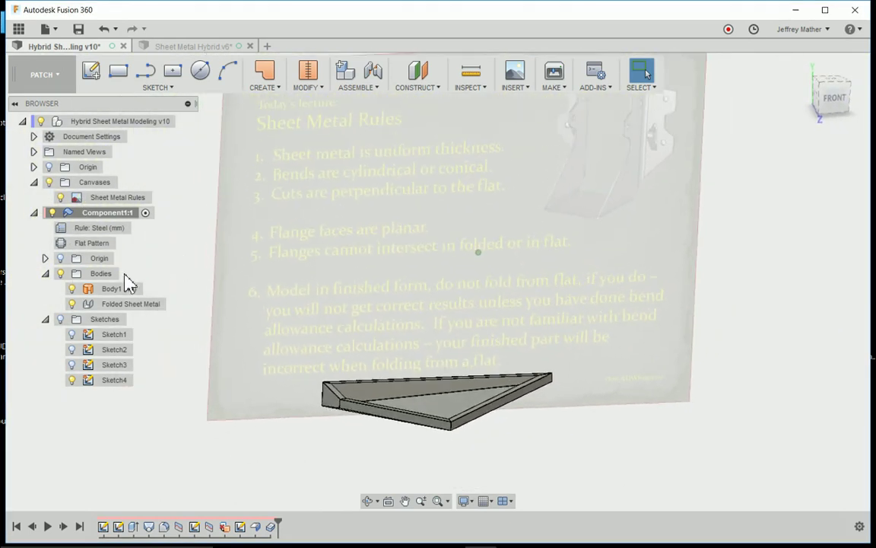
click(186, 121)
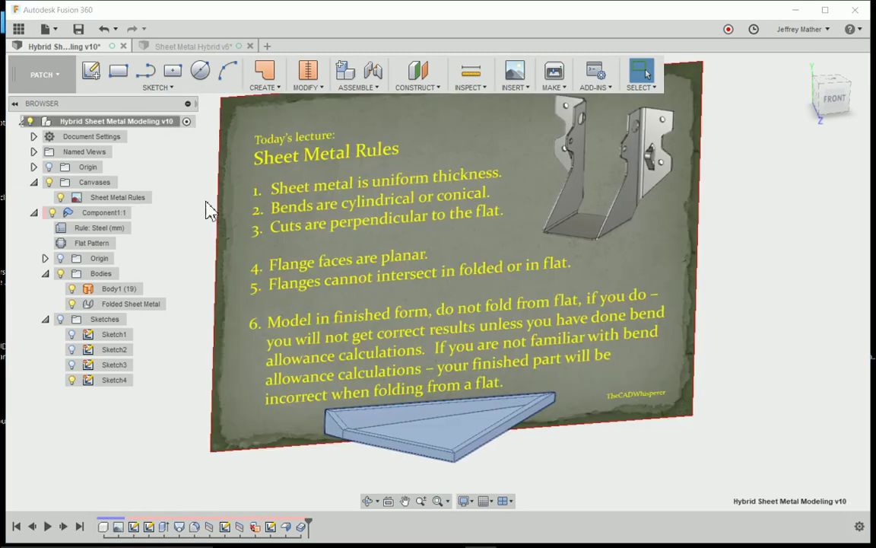
scroll(331, 210, up, 2)
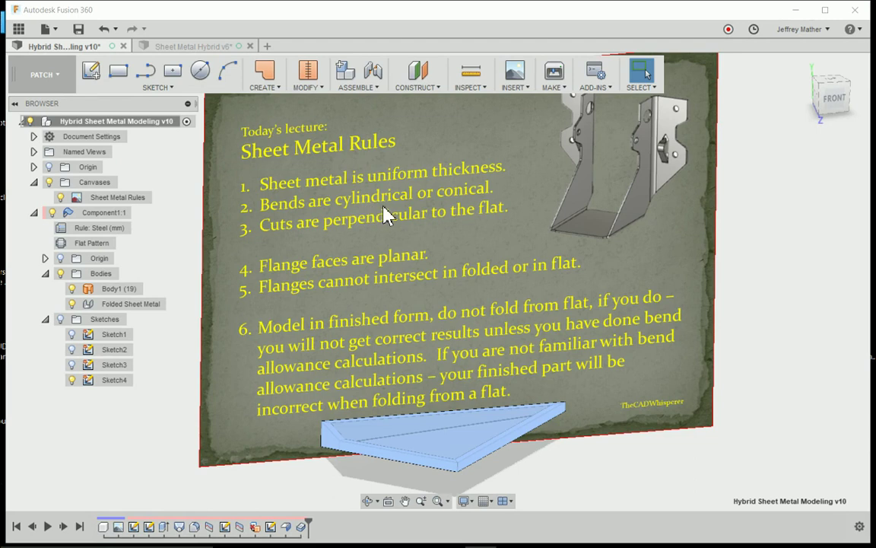
scroll(289, 250, up, 1)
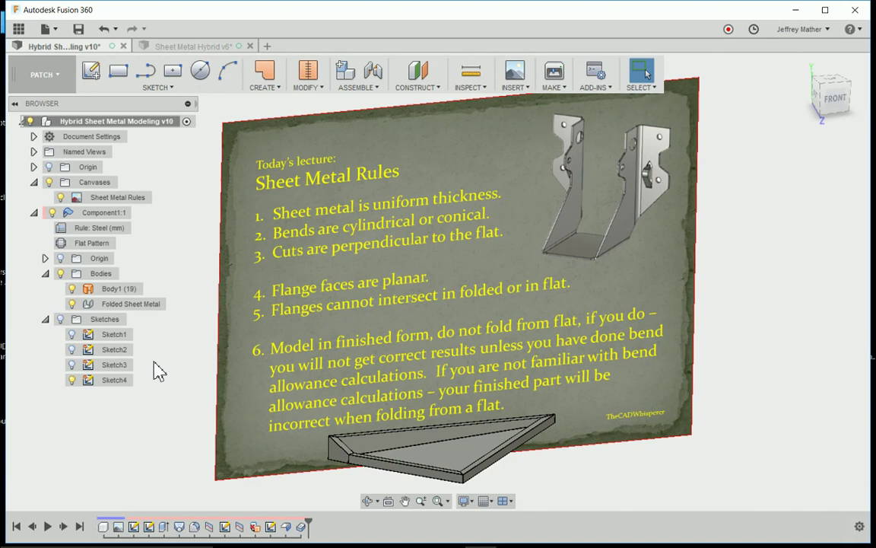
Switch to the Sheet Metal workspace and open the list of available workspaces again.
click(63, 75)
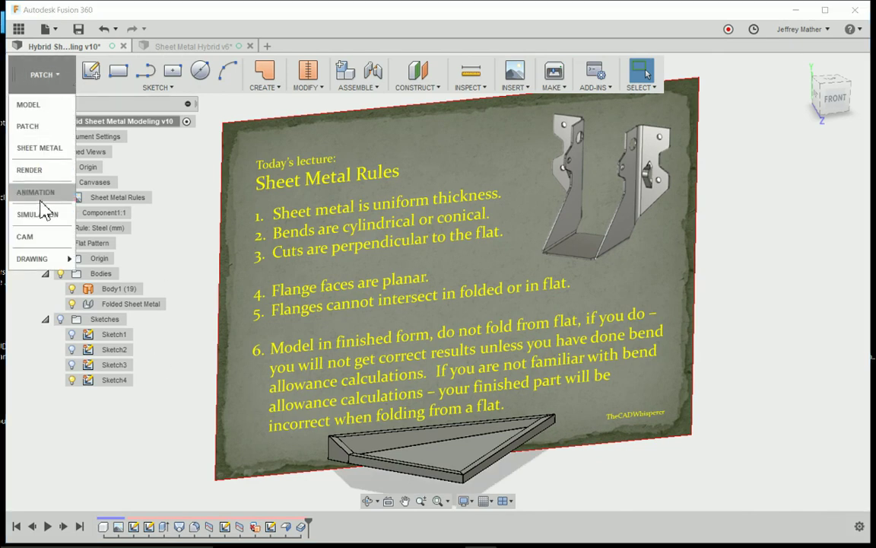
click(40, 147)
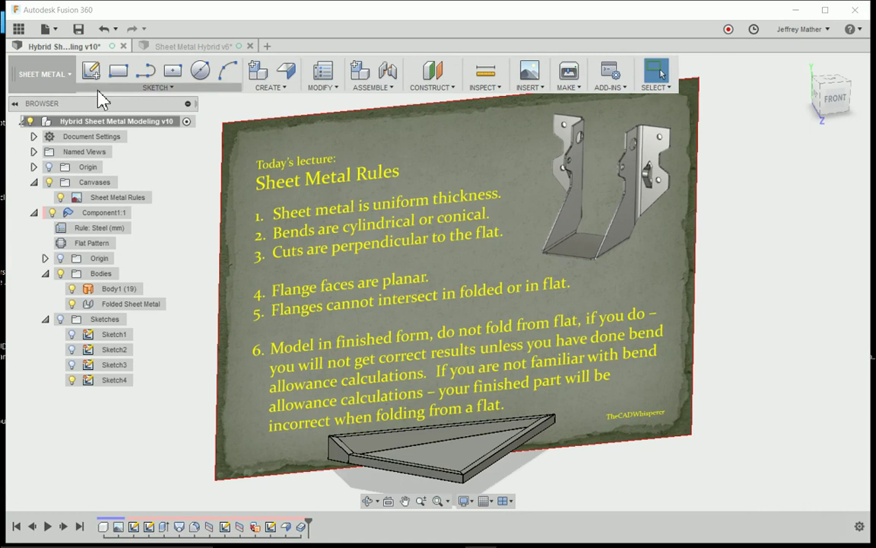
click(63, 76)
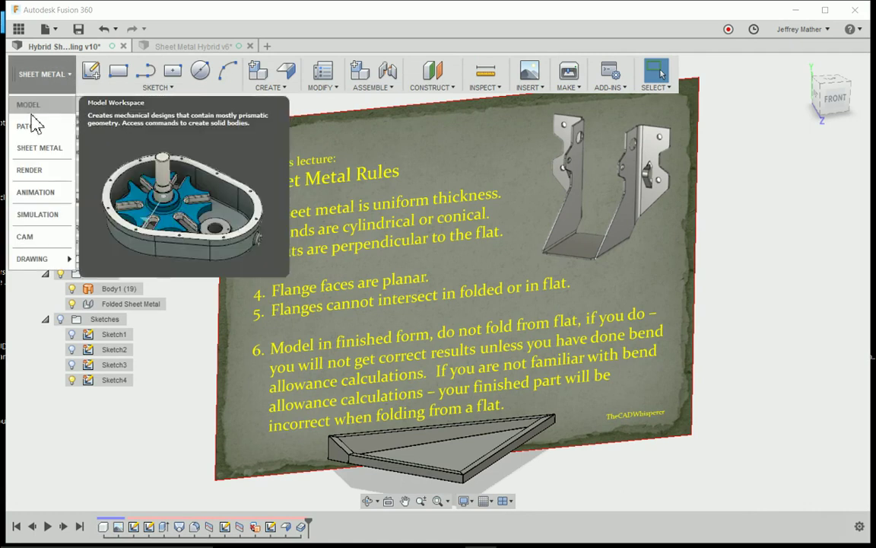